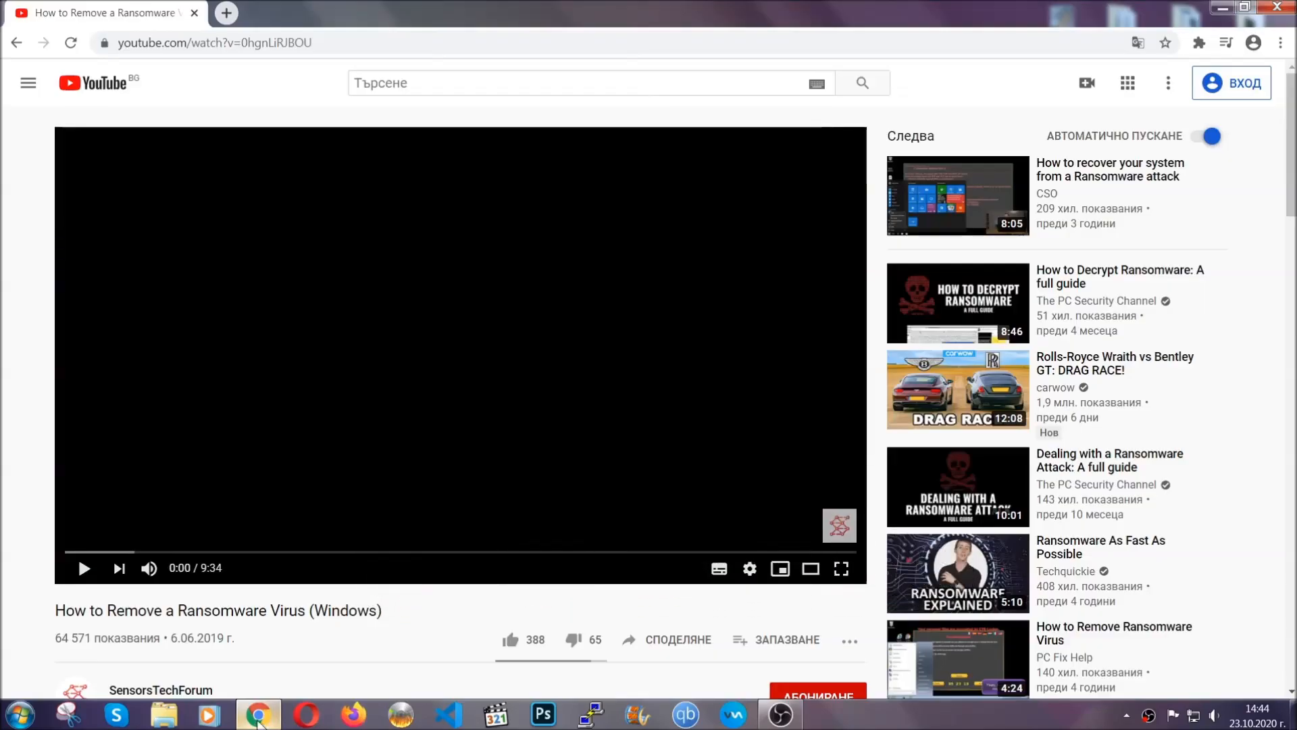
# Step: Download the SpyHunter installer through the ransomware article linked in the video description and launch SpyHunter-Installer.exe
pyautogui.scroll(-3, 237, 551)
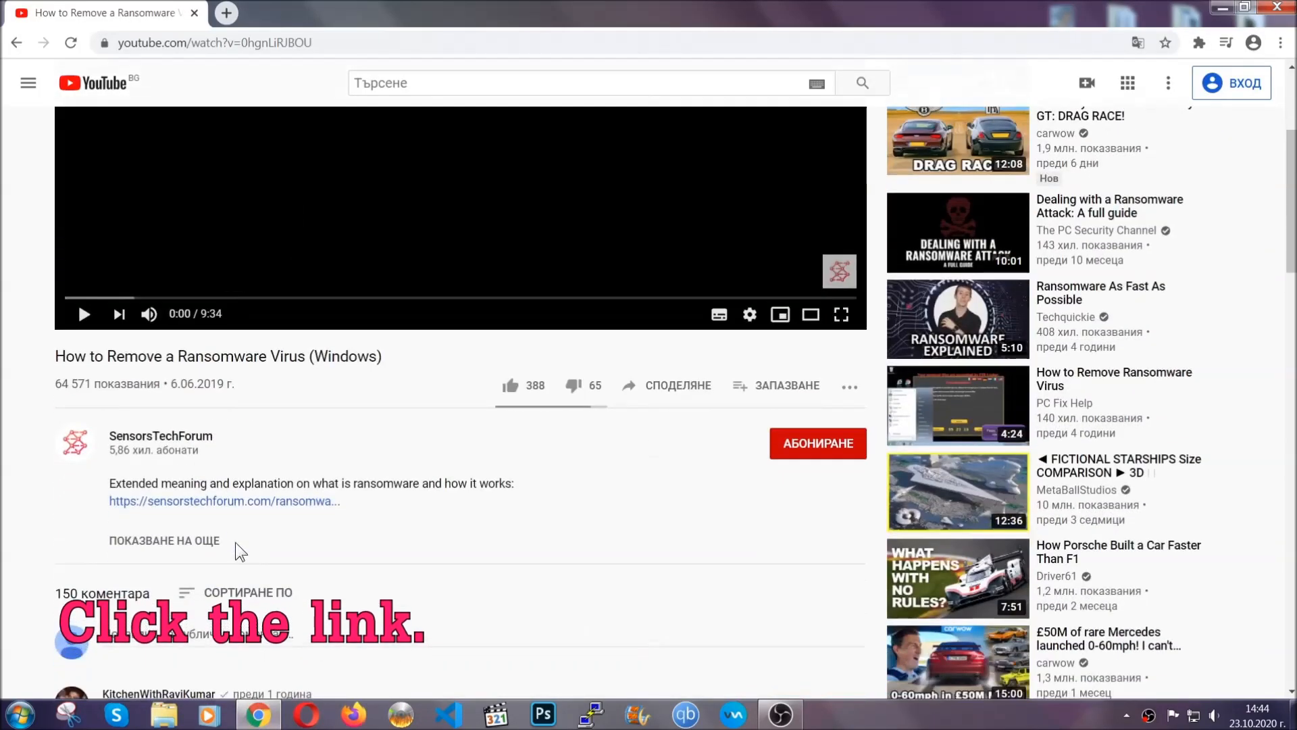
pyautogui.click(259, 504)
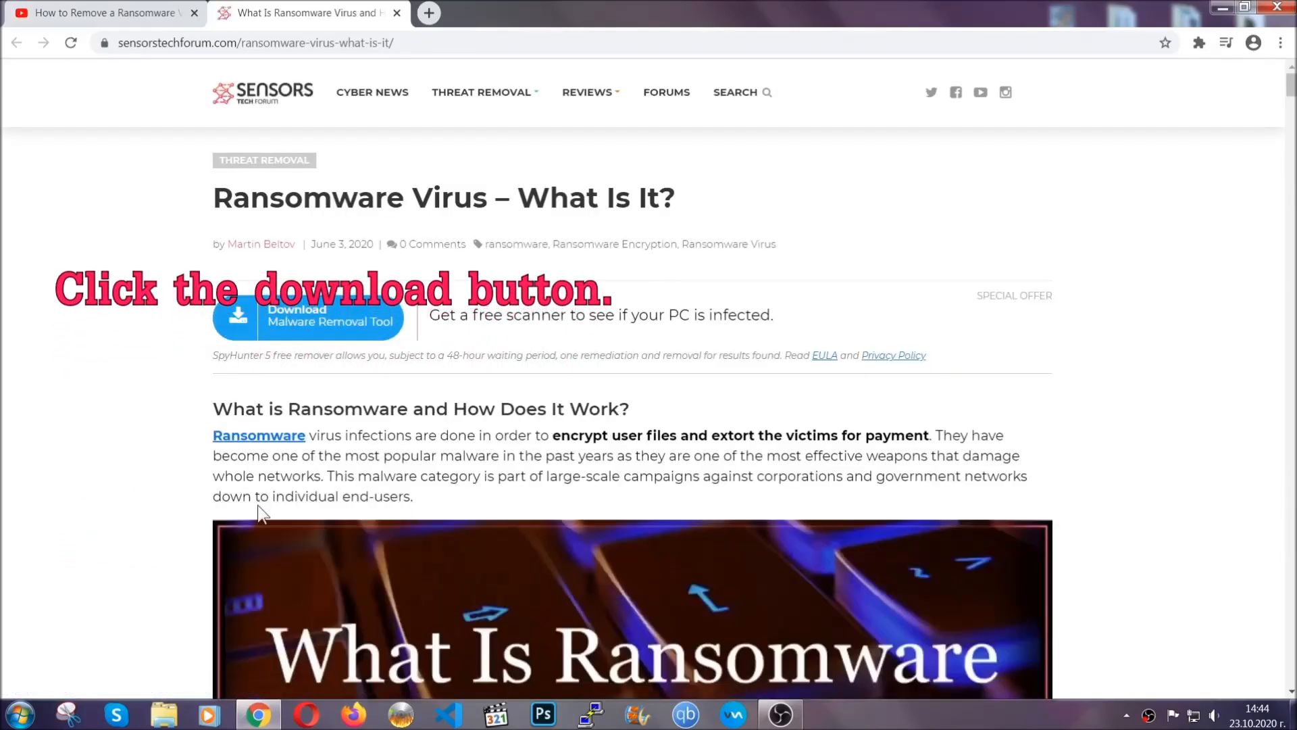
pyautogui.click(293, 321)
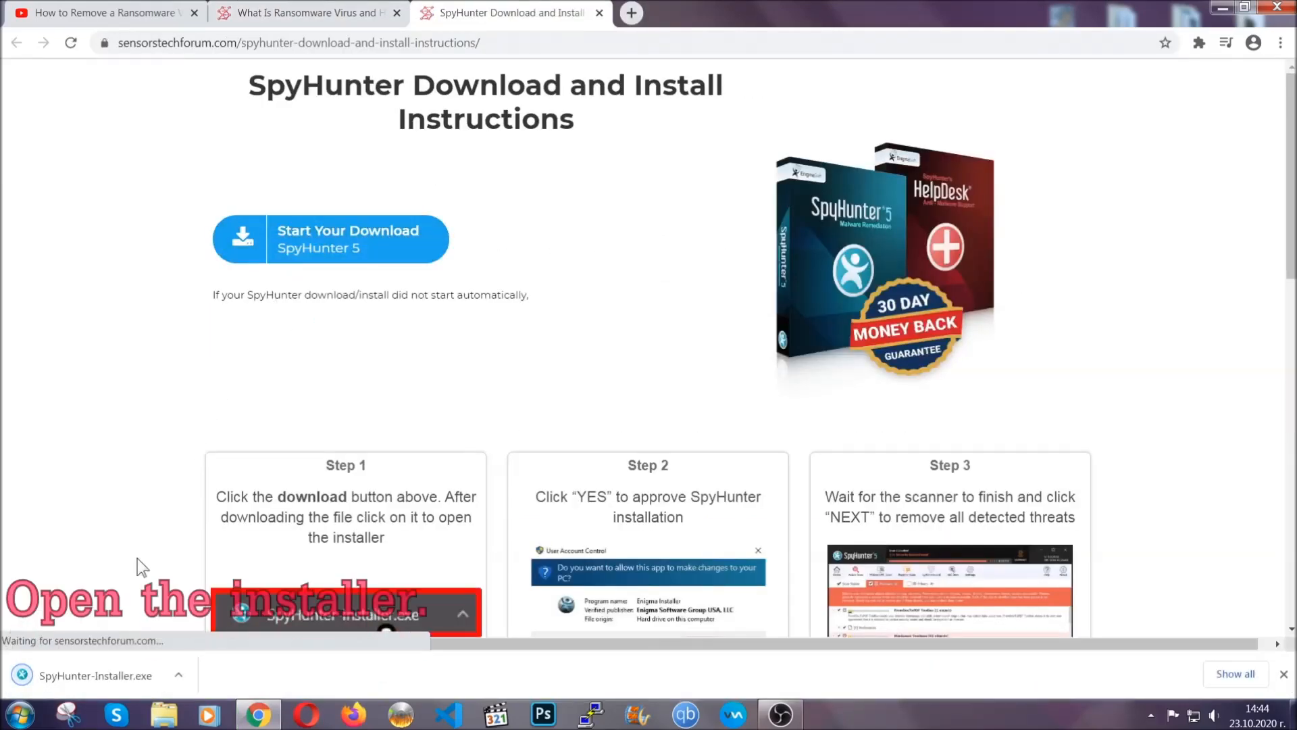
pyautogui.click(95, 675)
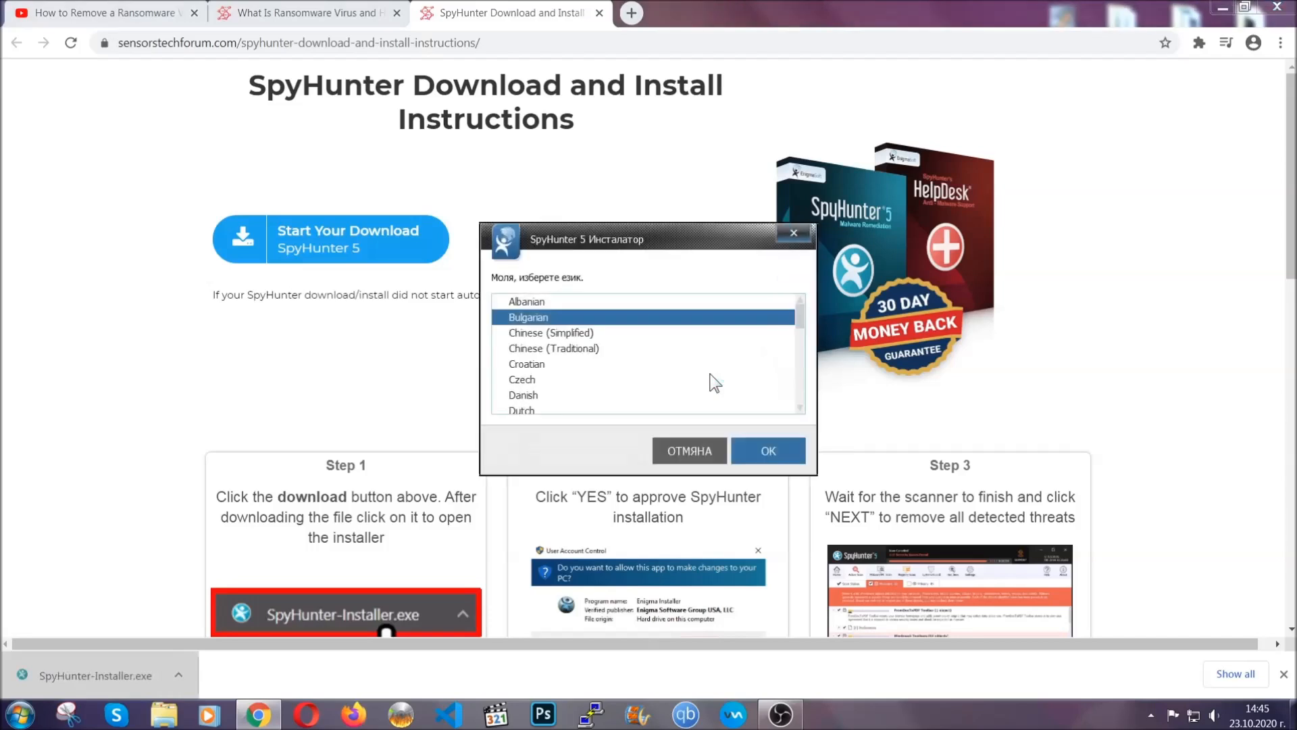
# Step: Select English as the SpyHunter 5 installer language and continue to the license agreement
pyautogui.scroll(-2, 666, 370)
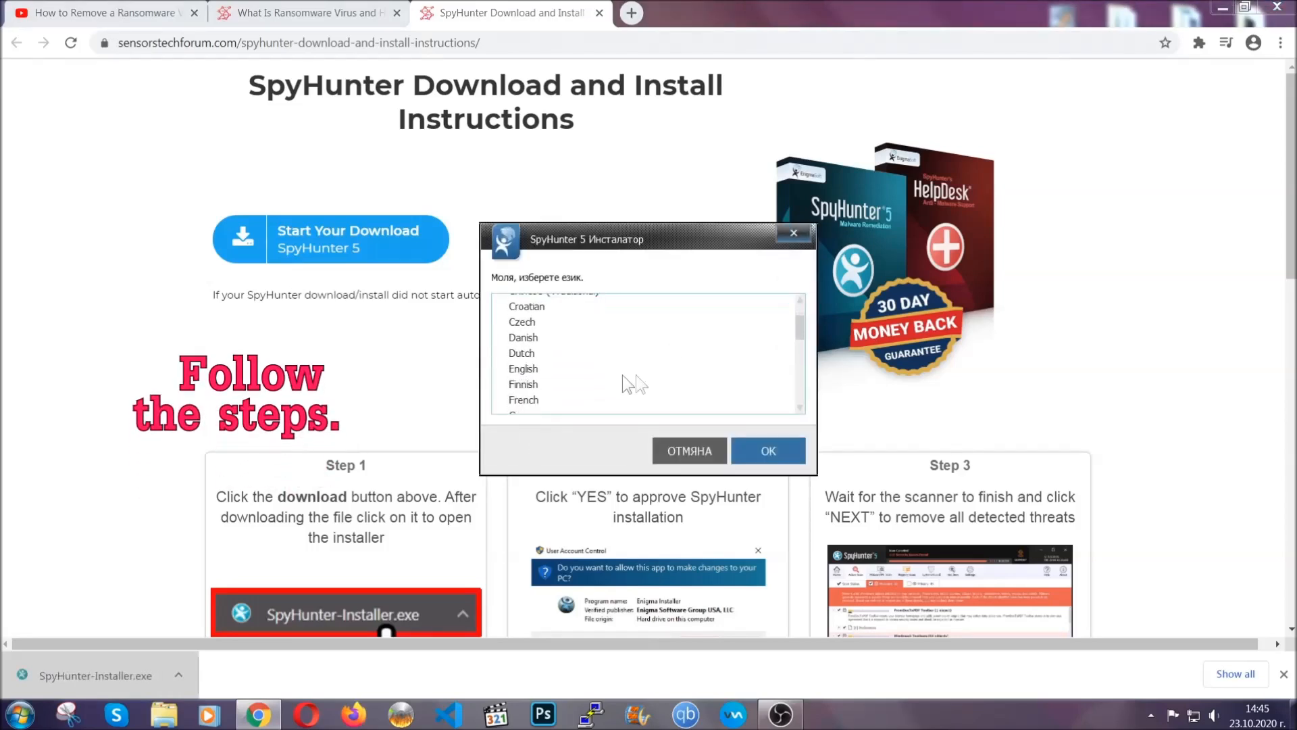
pyautogui.click(609, 370)
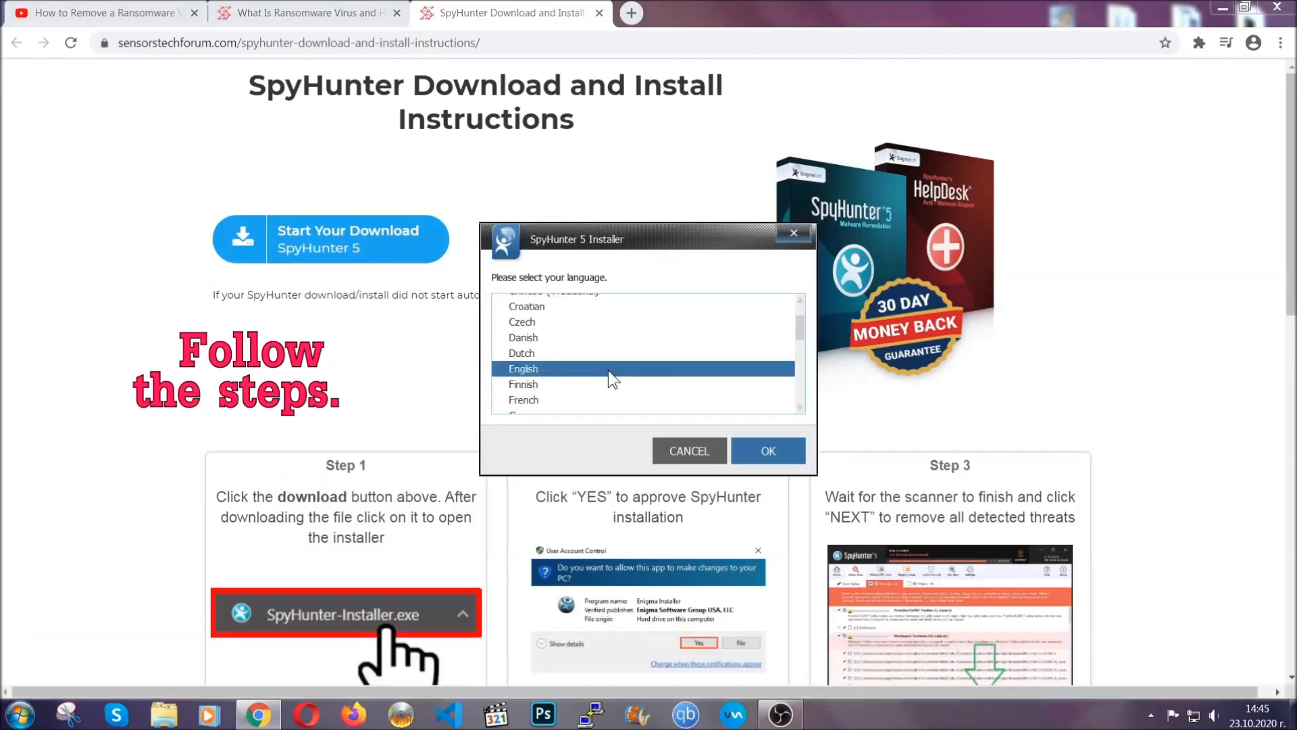
pyautogui.click(753, 450)
pyautogui.click(784, 467)
# Step: Accept the EULA and Privacy Policy, install SpyHunter 5 and finish the setup
pyautogui.click(659, 436)
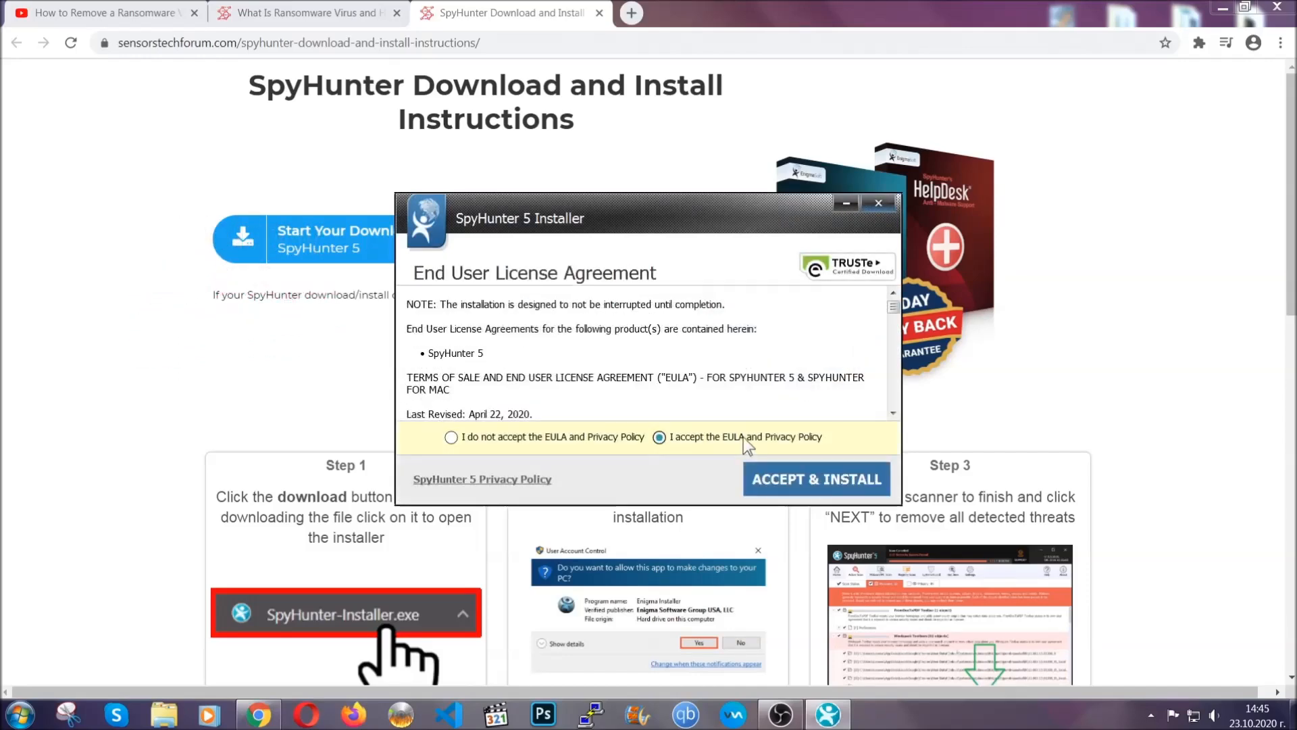
pyautogui.click(773, 473)
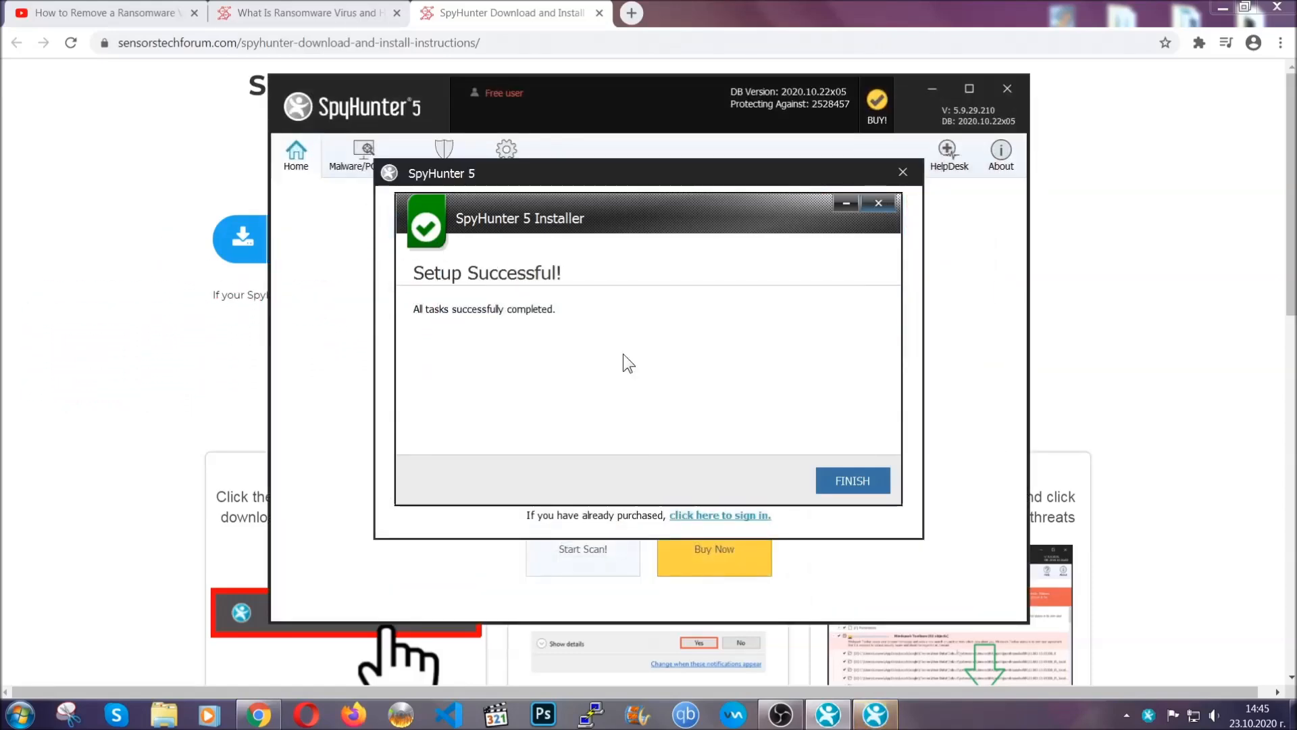
pyautogui.click(828, 481)
pyautogui.click(829, 482)
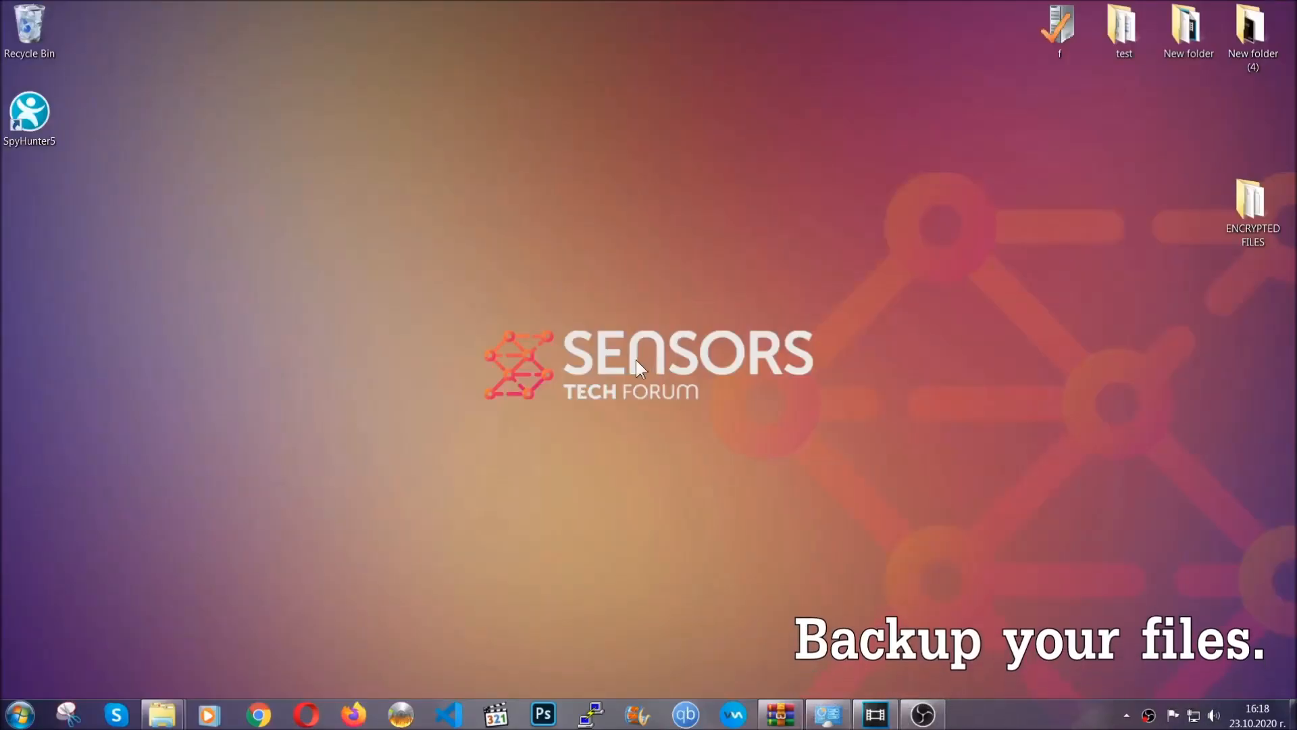
# Step: Copy all the files in the ENCRYPTED FILES desktop folder and minimize the folder window
pyautogui.doubleClick(1245, 208)
pyautogui.moveTo(485, 336); pyautogui.dragTo(1011, 244)
pyautogui.rightClick(1013, 247)
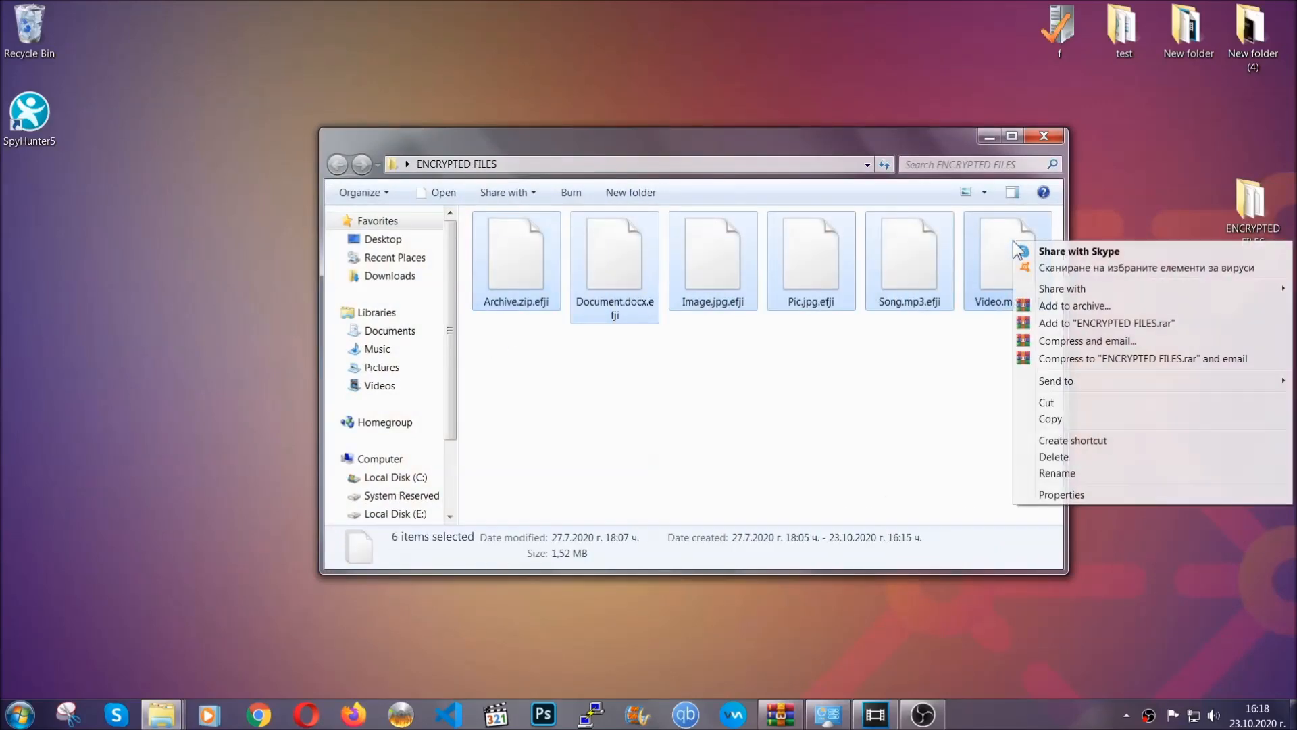
pyautogui.click(1049, 419)
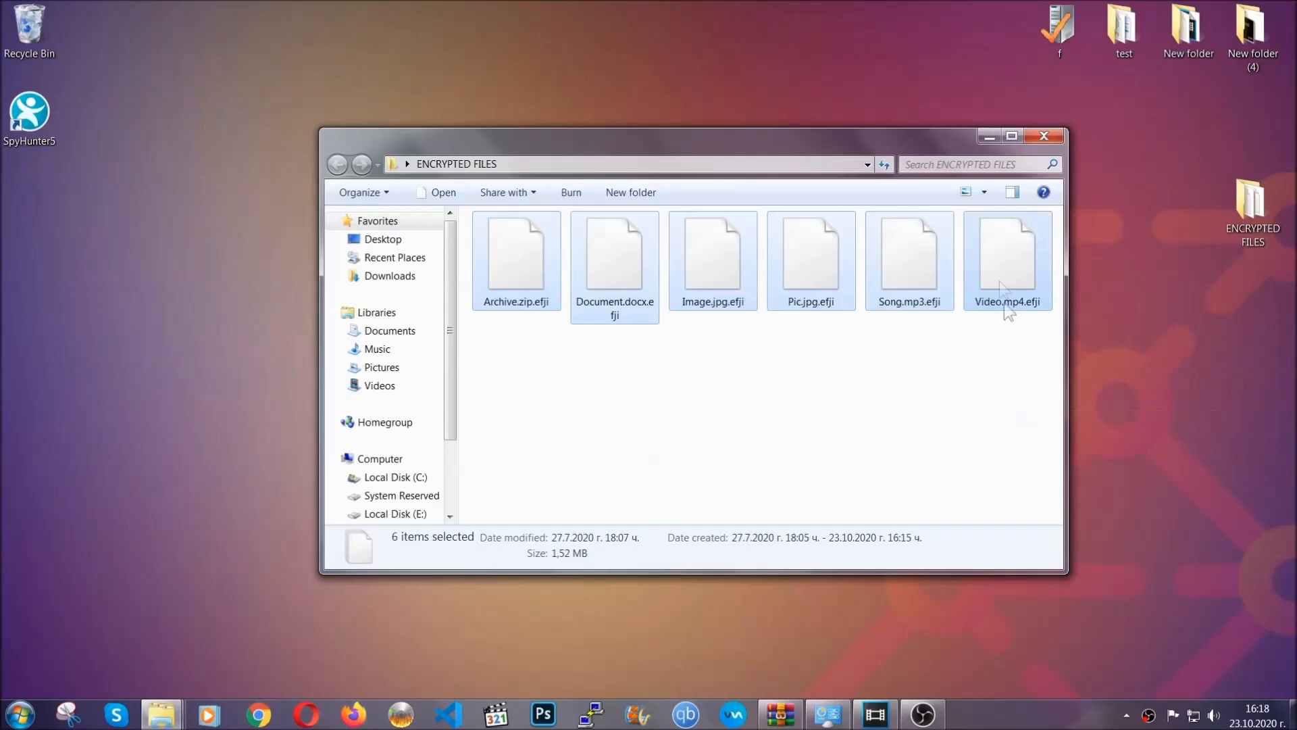
pyautogui.click(989, 137)
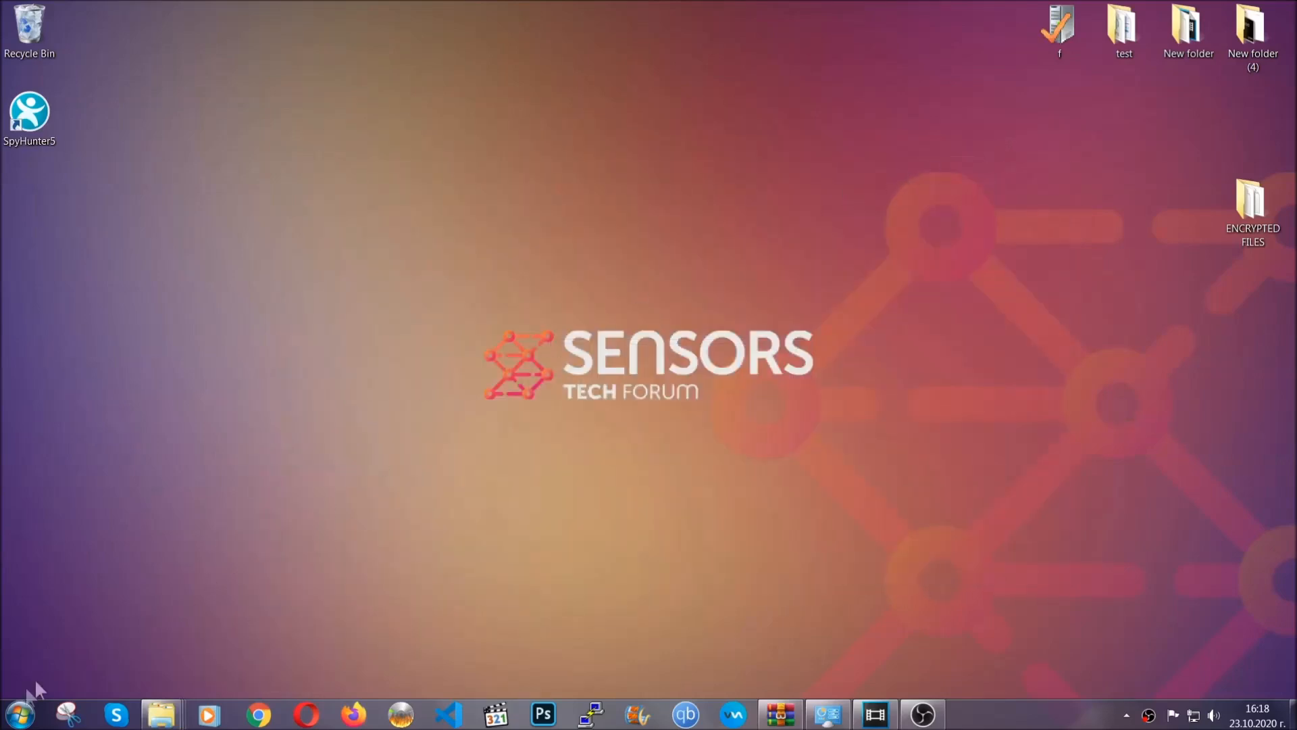
# Step: Paste the copied encrypted files into FLASH DRIVE (H:) as a backup and close its window
pyautogui.click(20, 715)
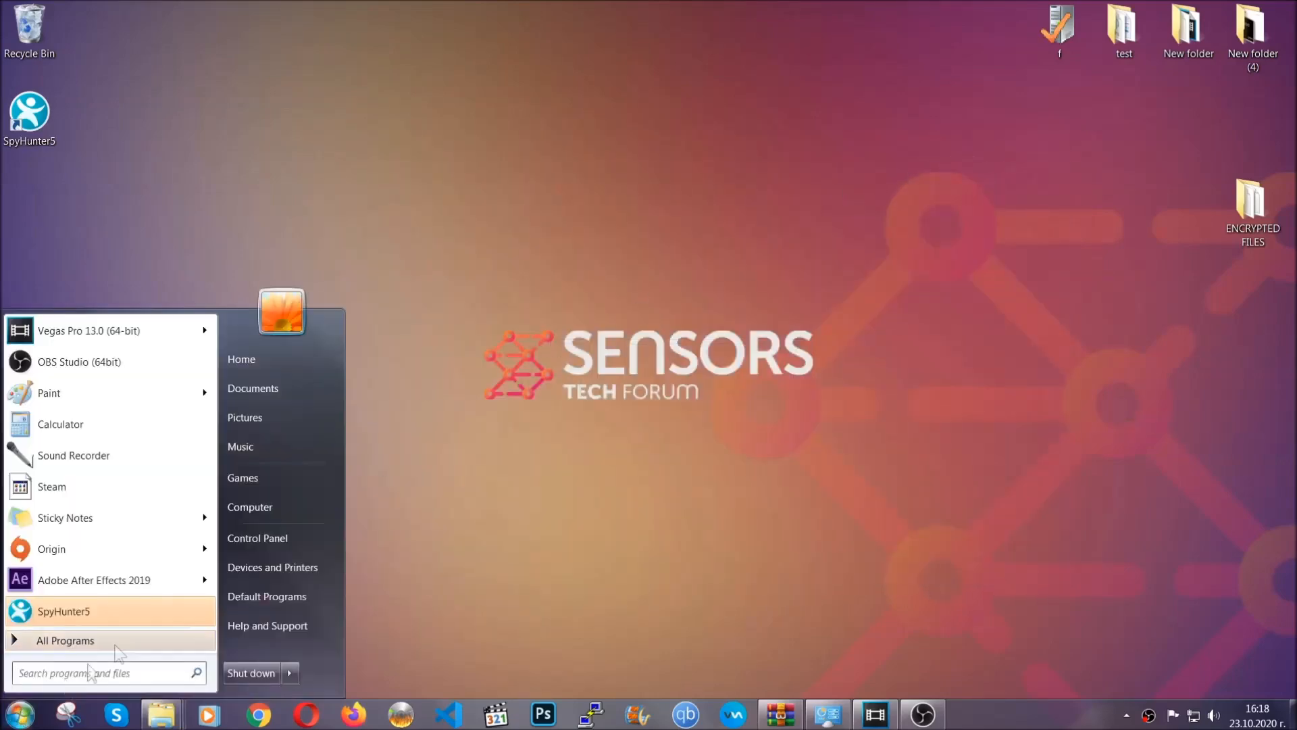
pyautogui.click(246, 505)
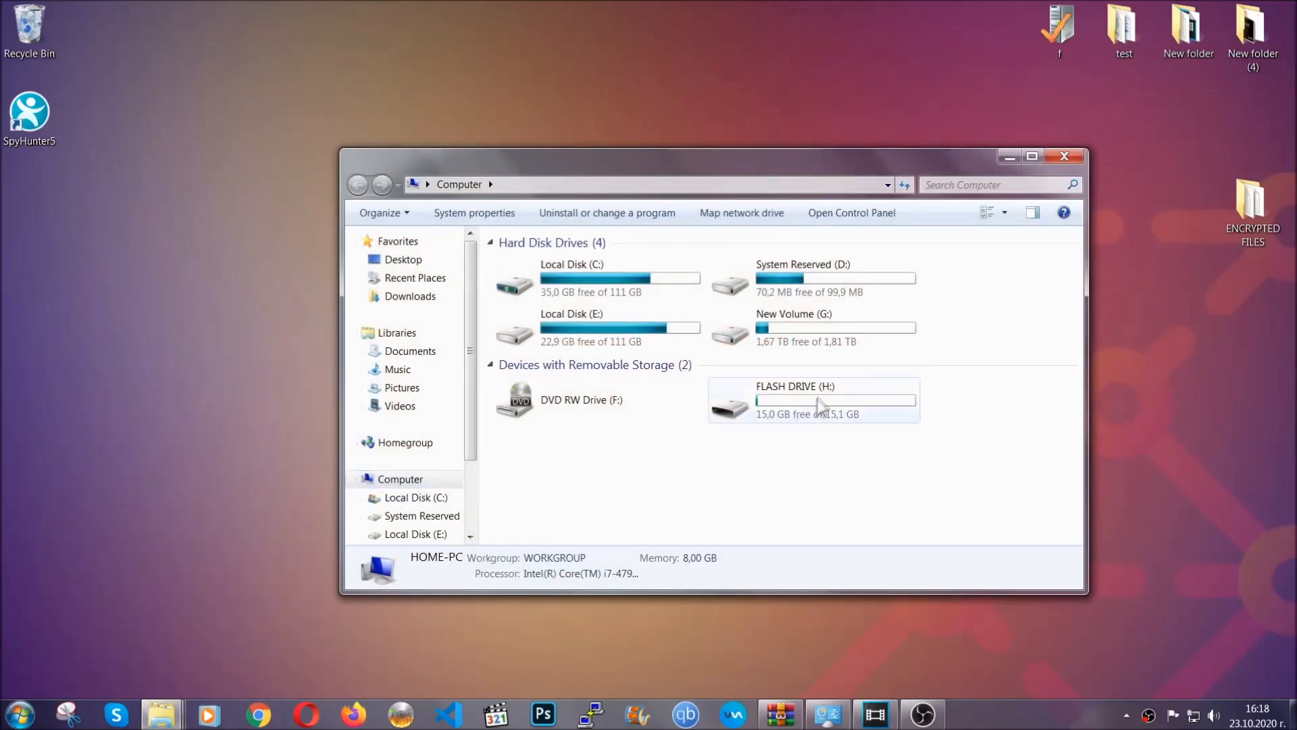
pyautogui.doubleClick(818, 400)
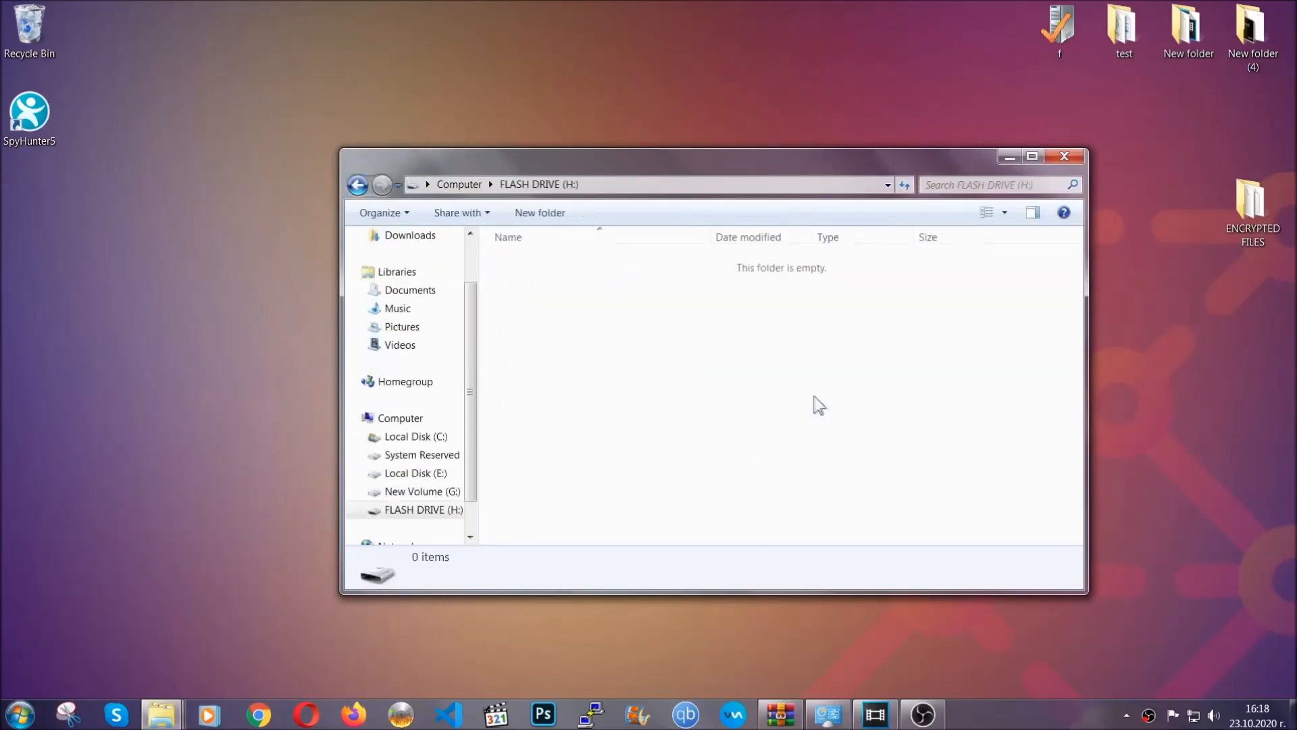
pyautogui.rightClick(560, 302)
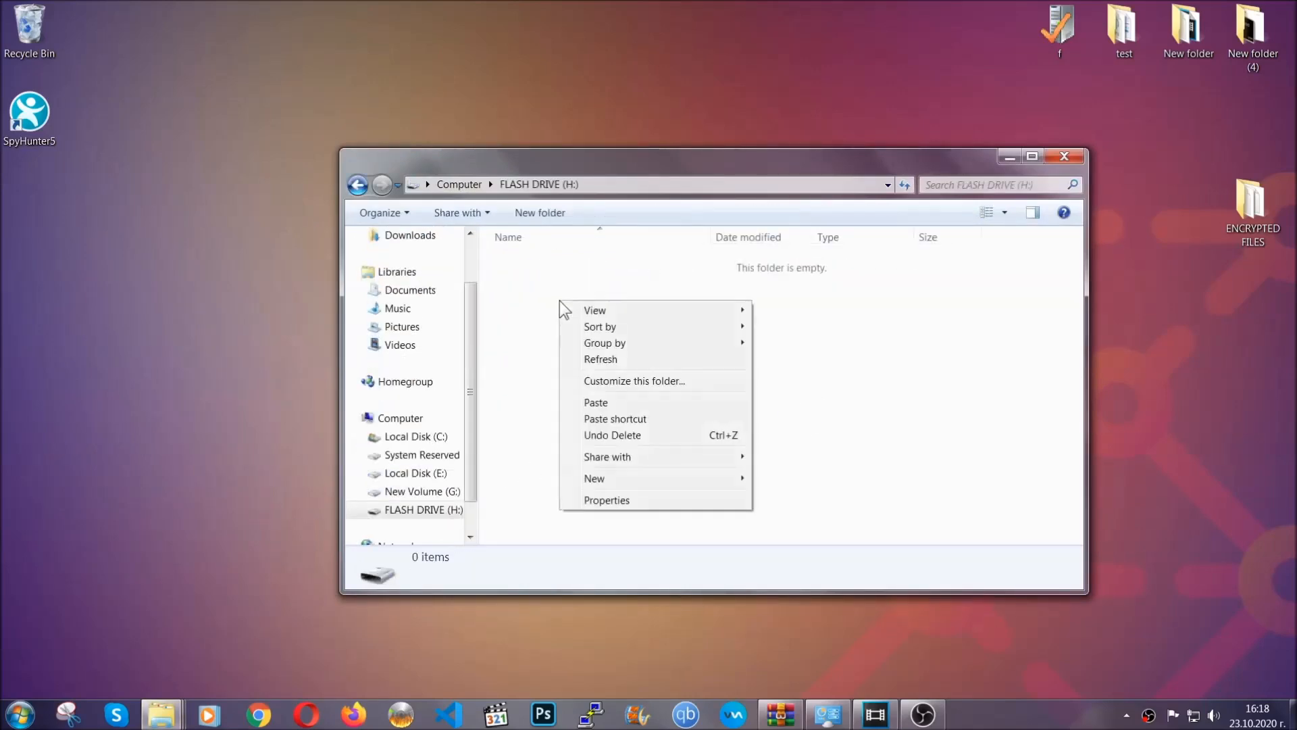
pyautogui.click(590, 402)
pyautogui.click(592, 405)
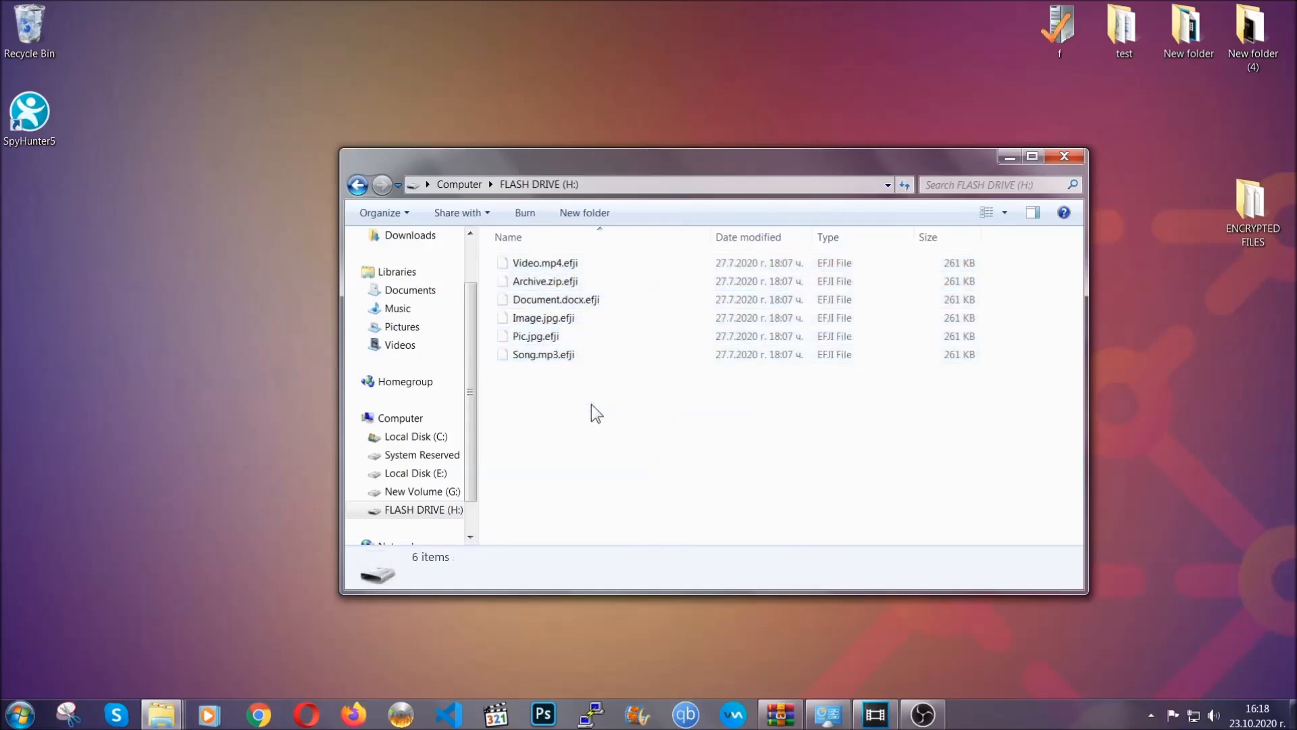
pyautogui.click(1064, 157)
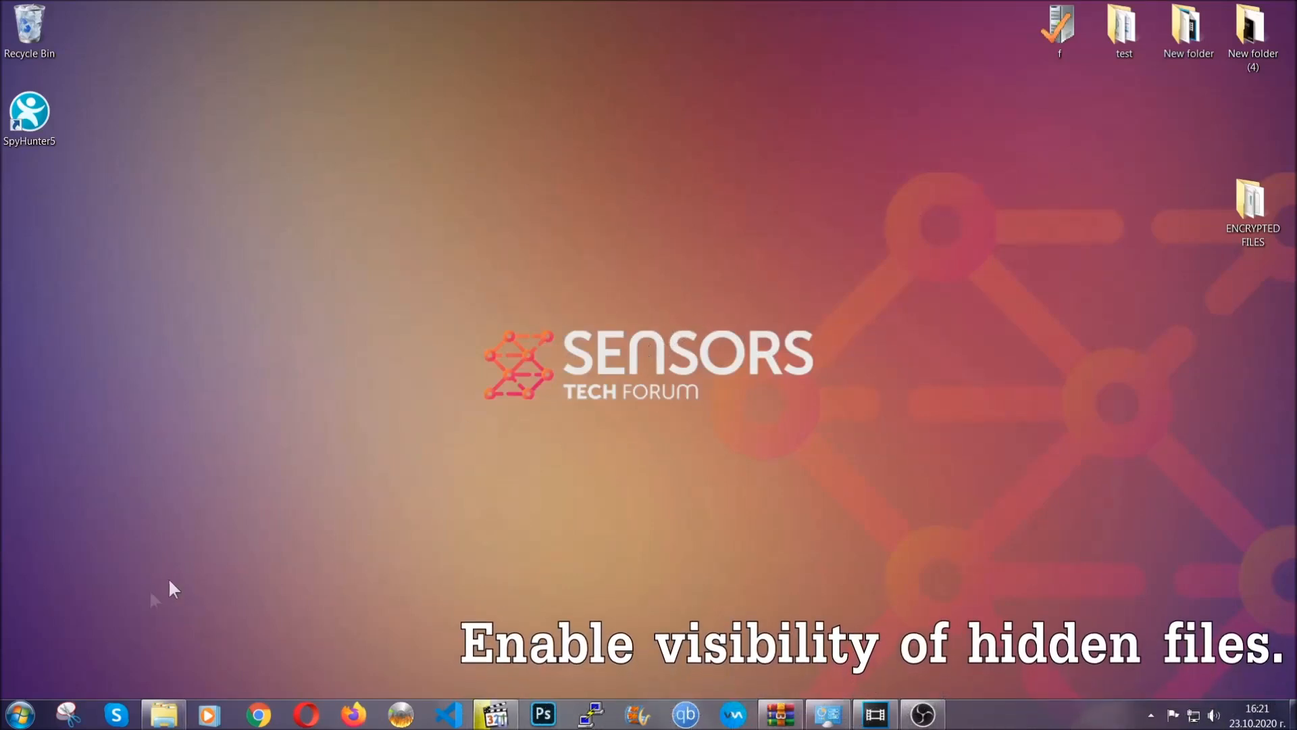
# Step: Find the "show hidden files and folders" setting and apply the option to show hidden files, folders, and drives
pyautogui.click(20, 714)
pyautogui.click(54, 672)
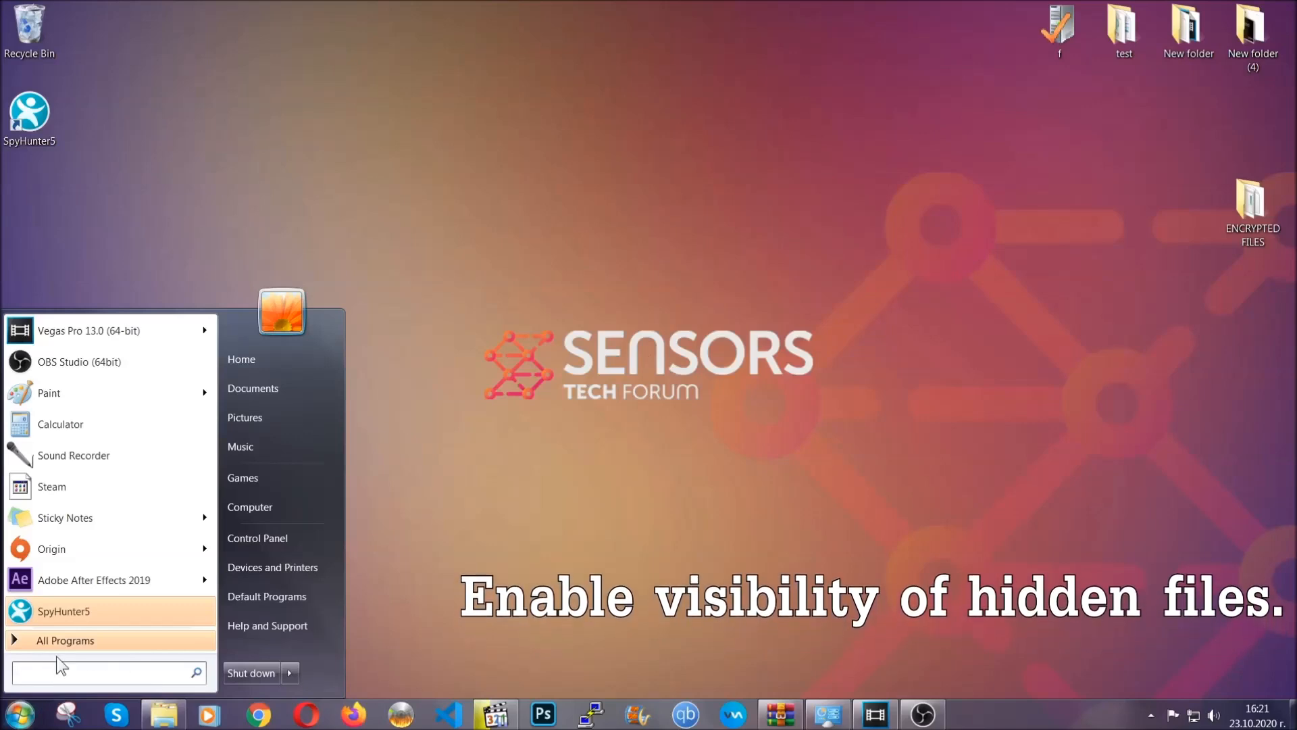
pyautogui.write('show h')
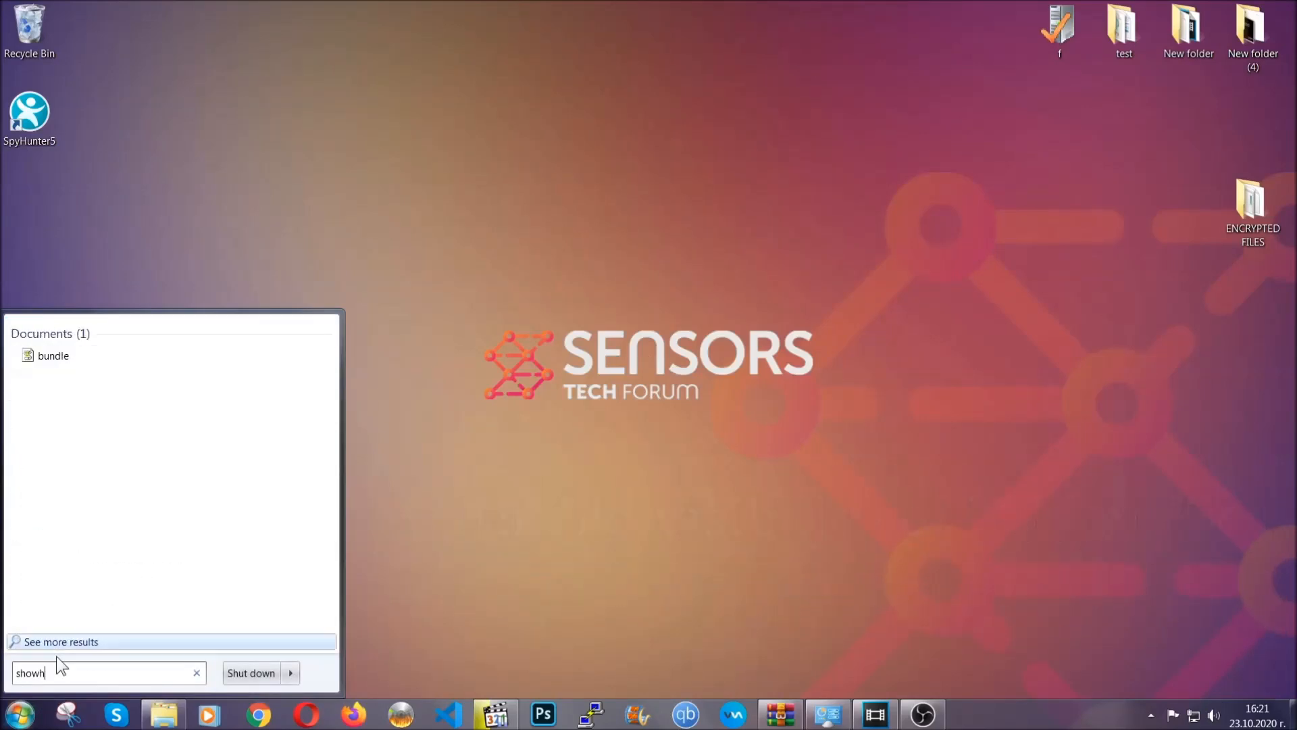
pyautogui.write('idden files and folders')
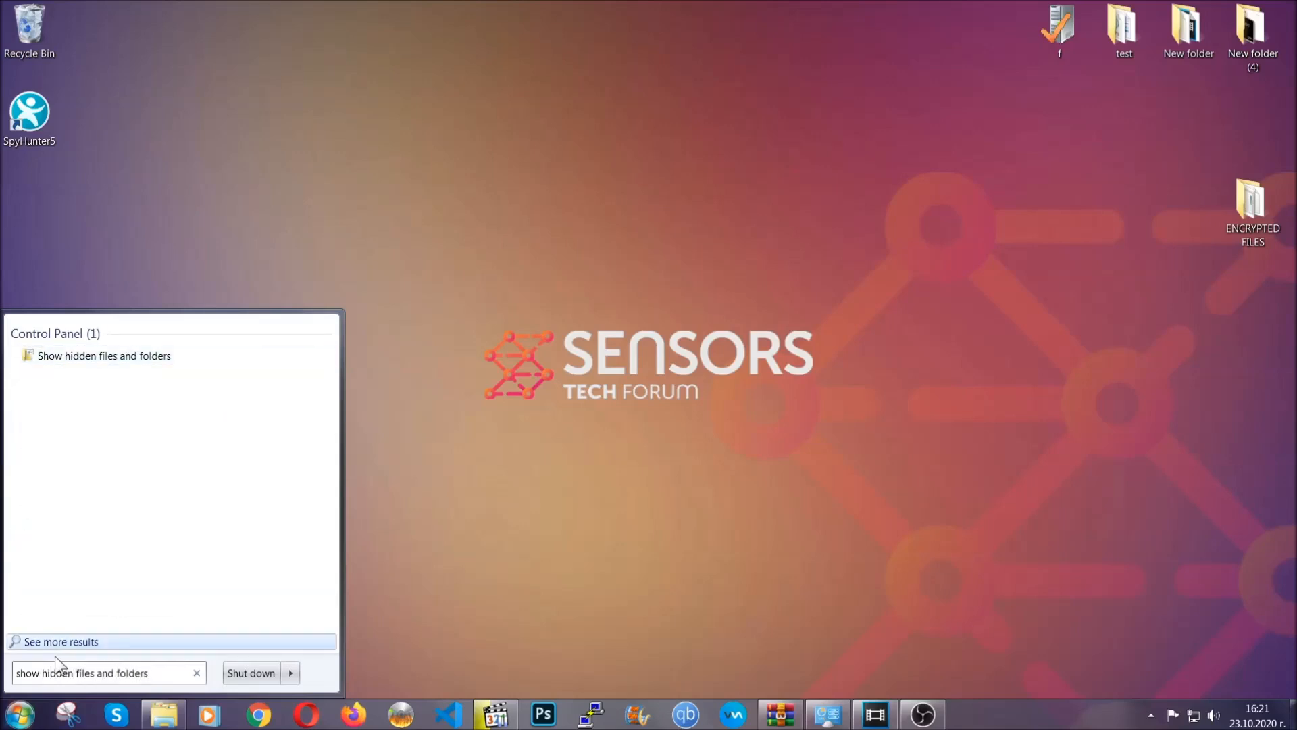
pyautogui.click(154, 356)
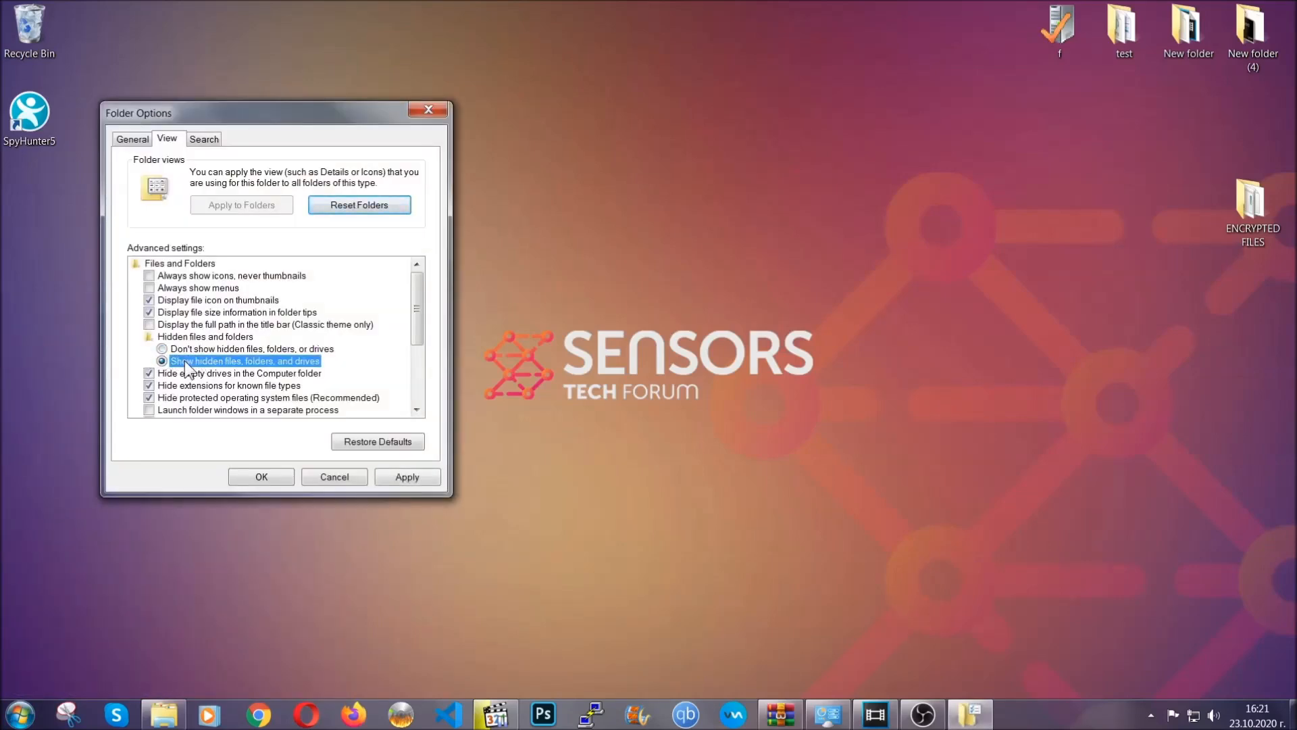
pyautogui.click(404, 477)
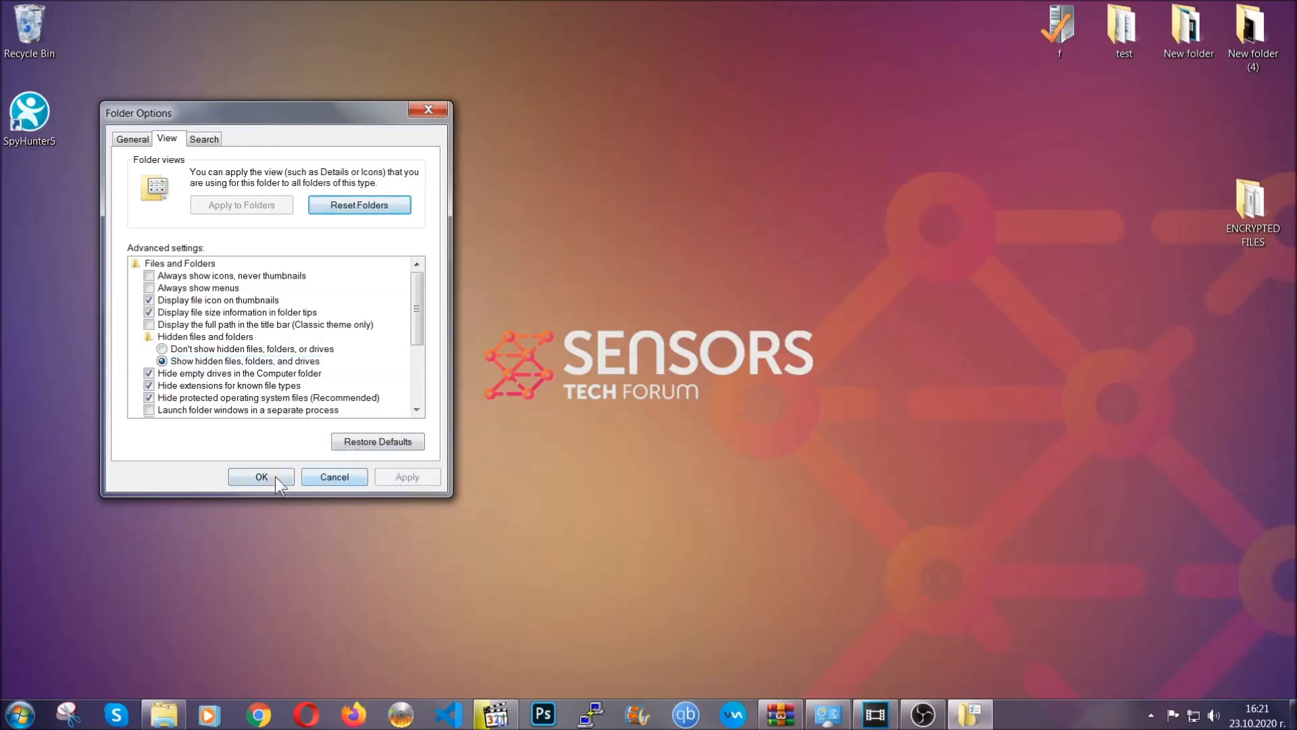
pyautogui.click(258, 477)
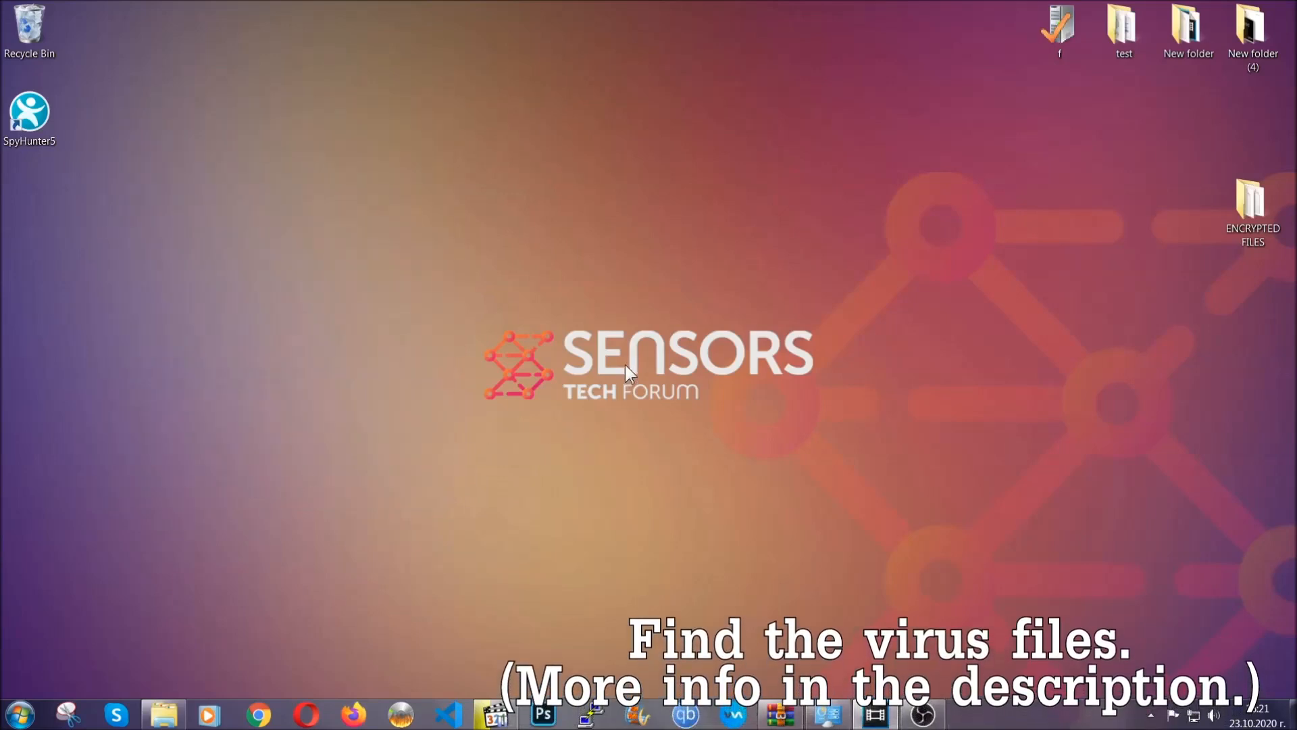
# Step: Search the whole computer for "fileextension:exe Example Virus Name"
pyautogui.click(20, 708)
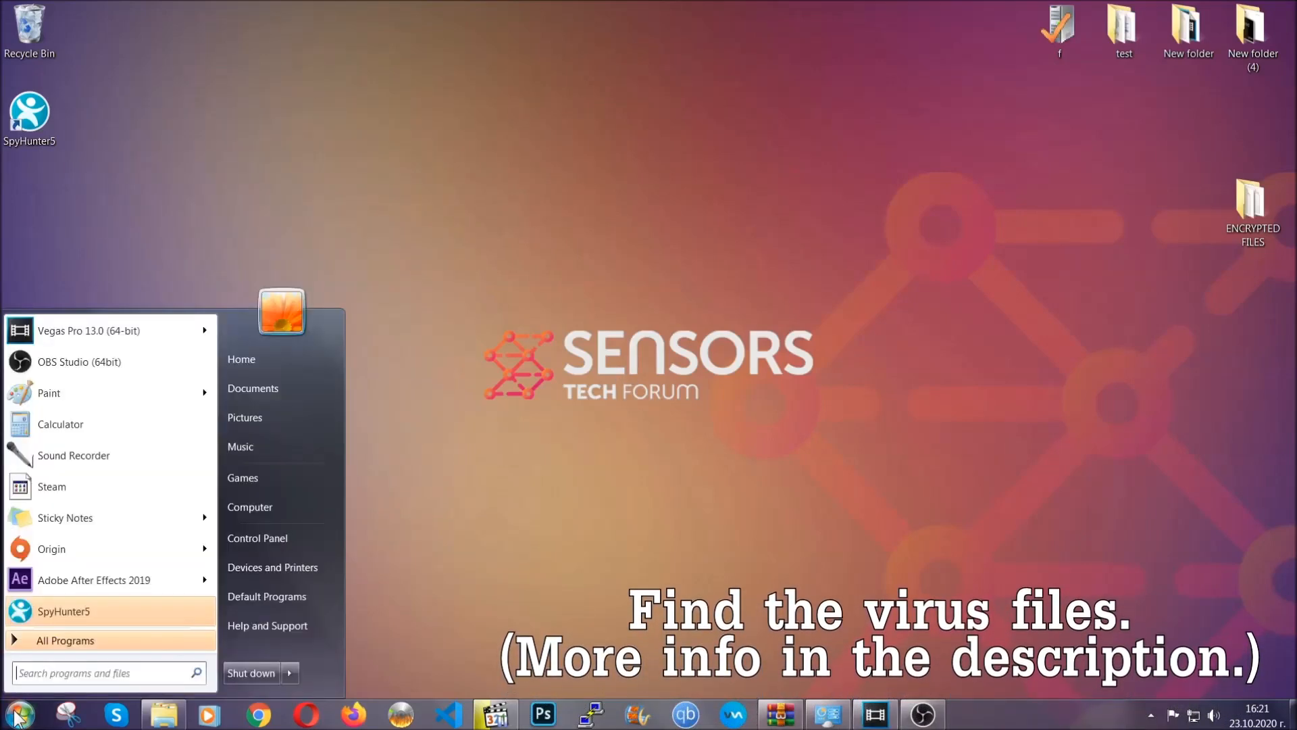
pyautogui.click(267, 506)
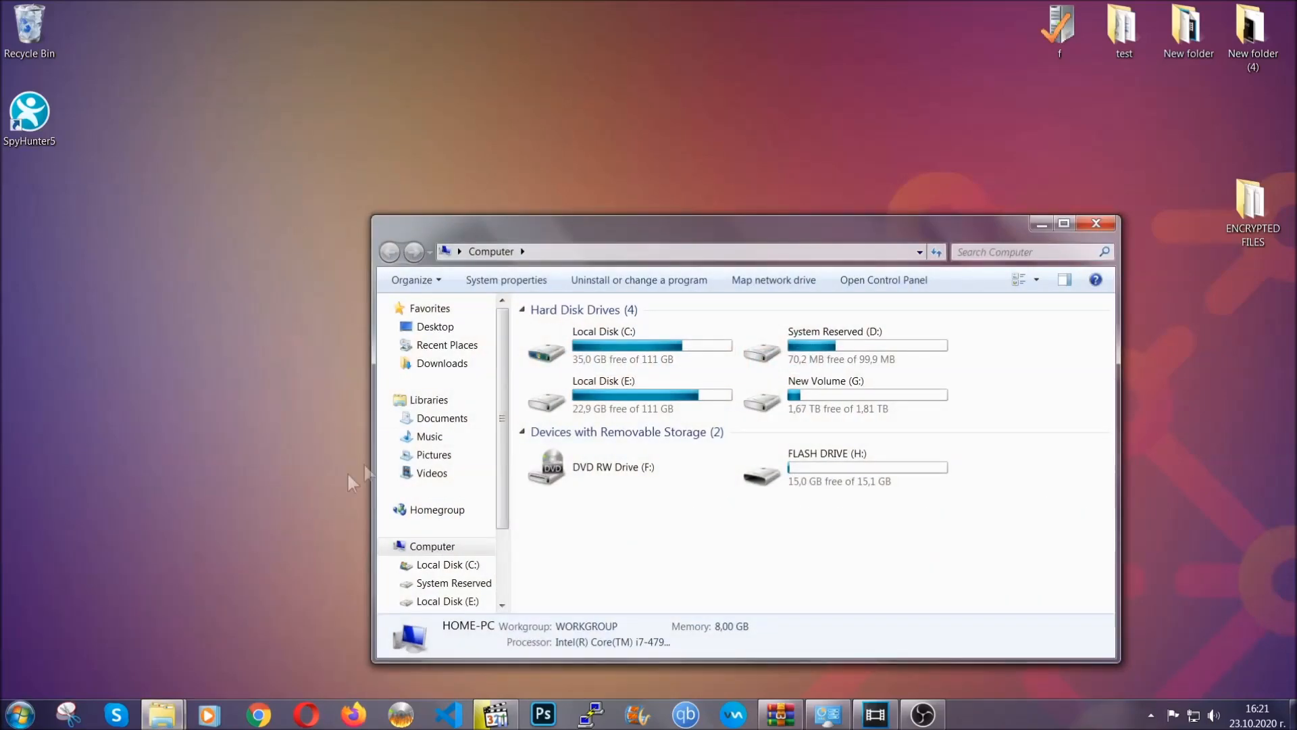
pyautogui.moveTo(703, 229); pyautogui.dragTo(621, 179)
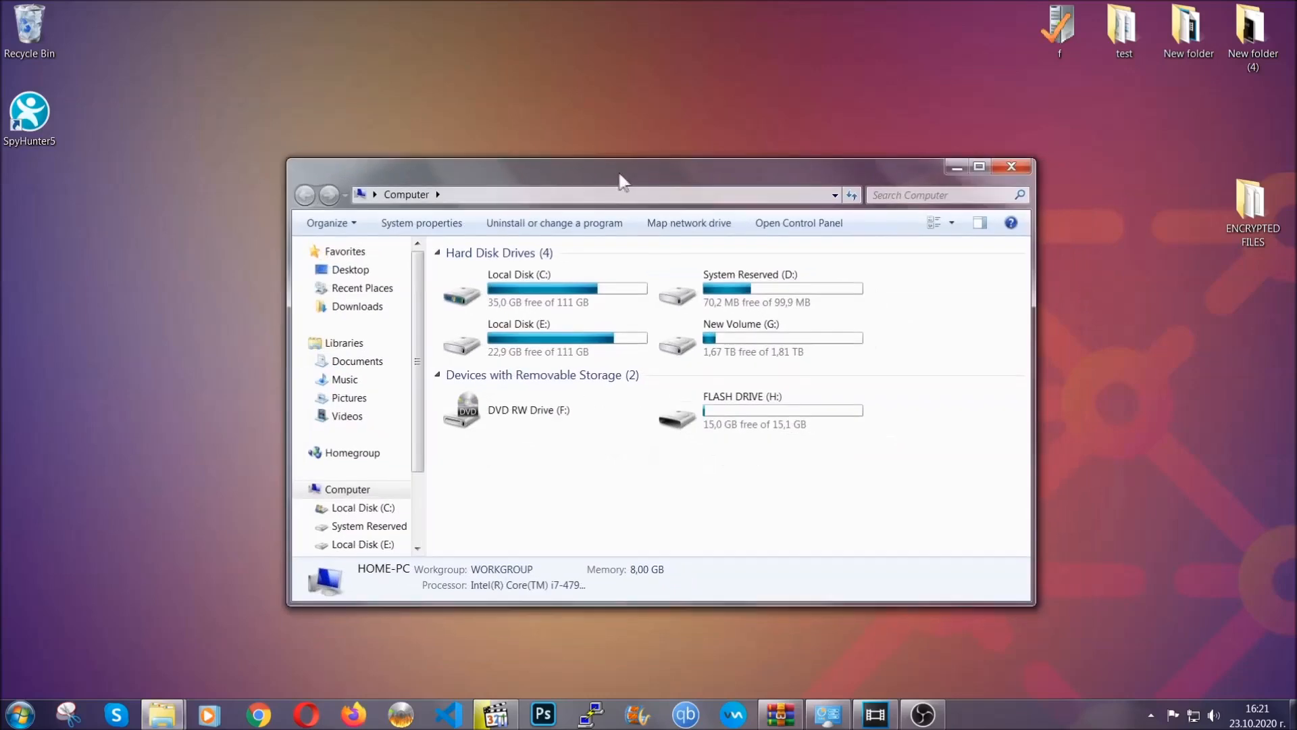
pyautogui.click(884, 195)
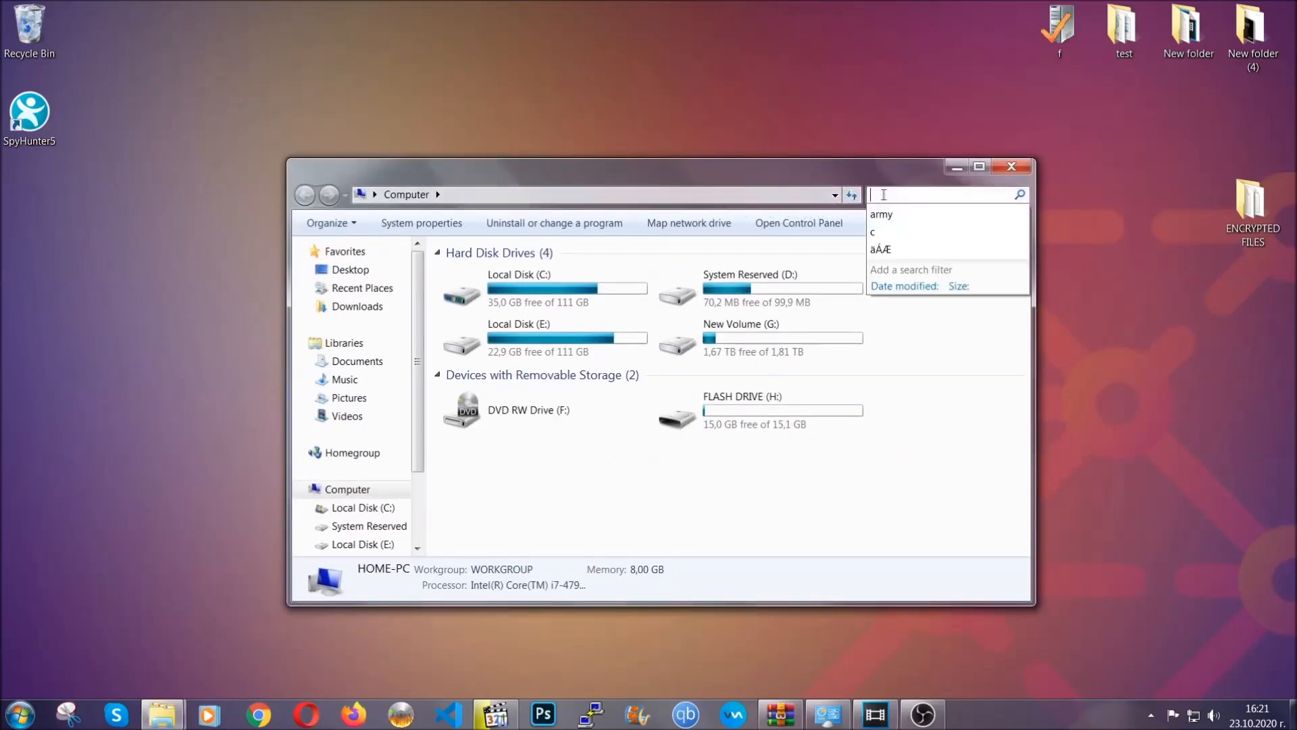
pyautogui.write('fileextension:exe E')
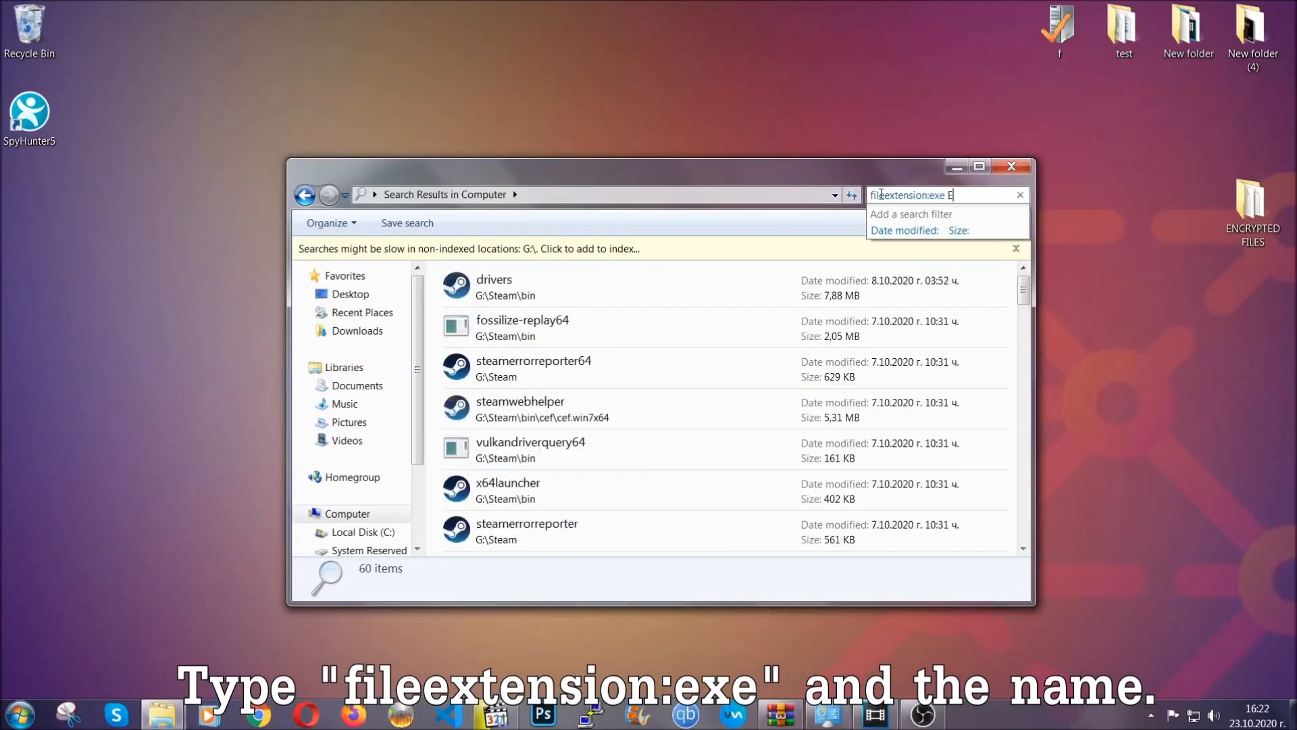
pyautogui.write('xample Virs')
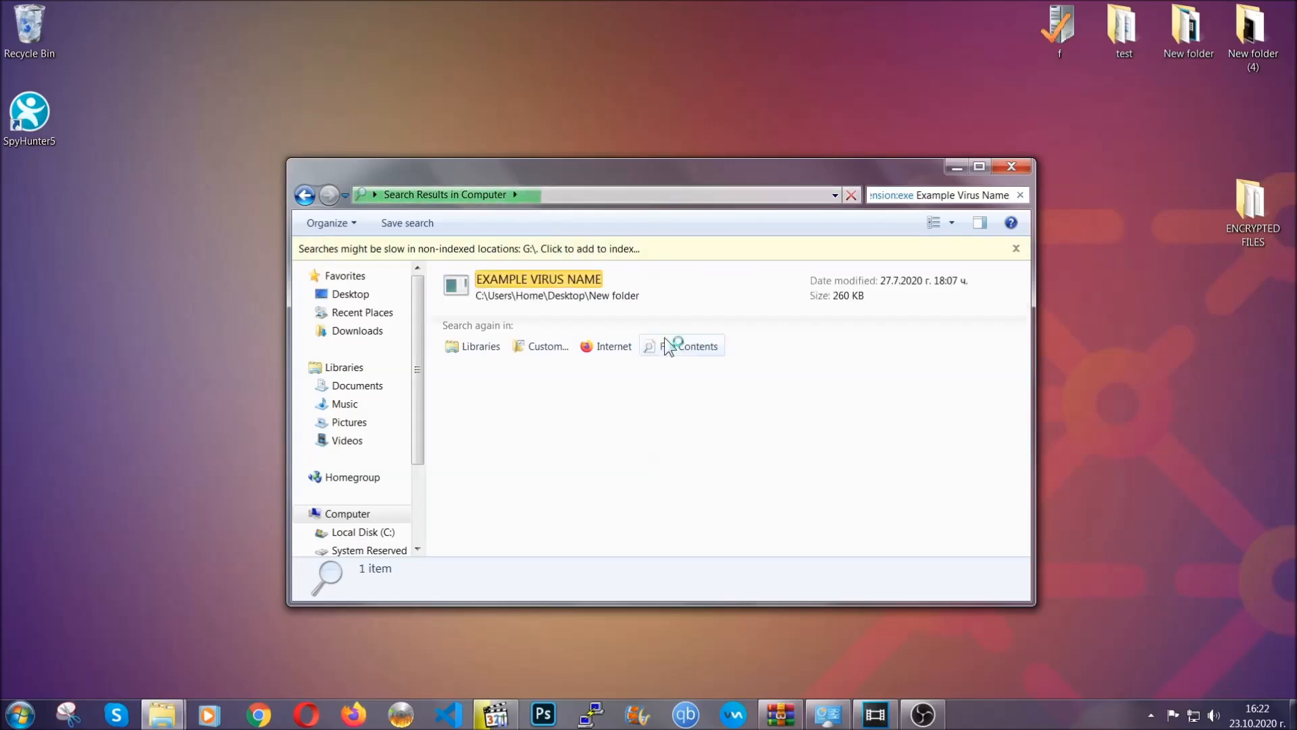
# Step: Move the found EXAMPLE VIRUS NAME application to the Recycle Bin and close the search window
pyautogui.click(568, 277)
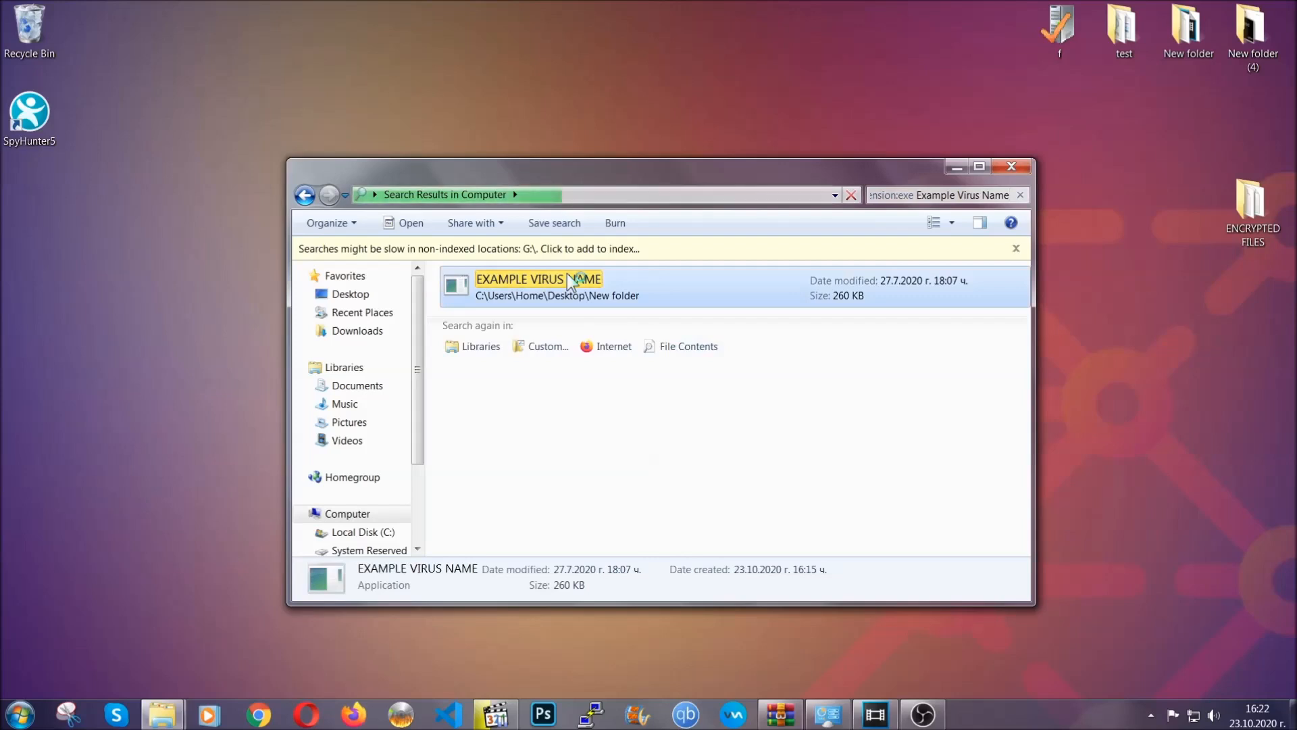
pyautogui.rightClick(567, 277)
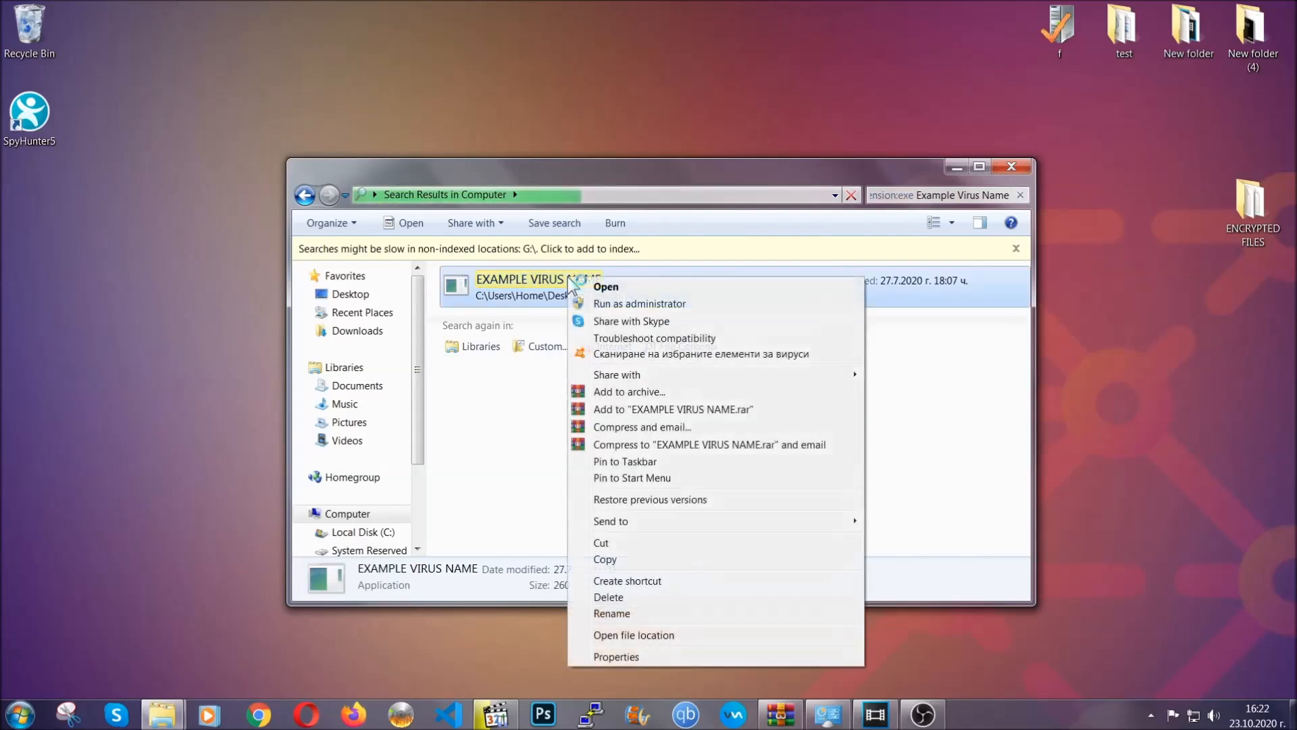
pyautogui.click(626, 598)
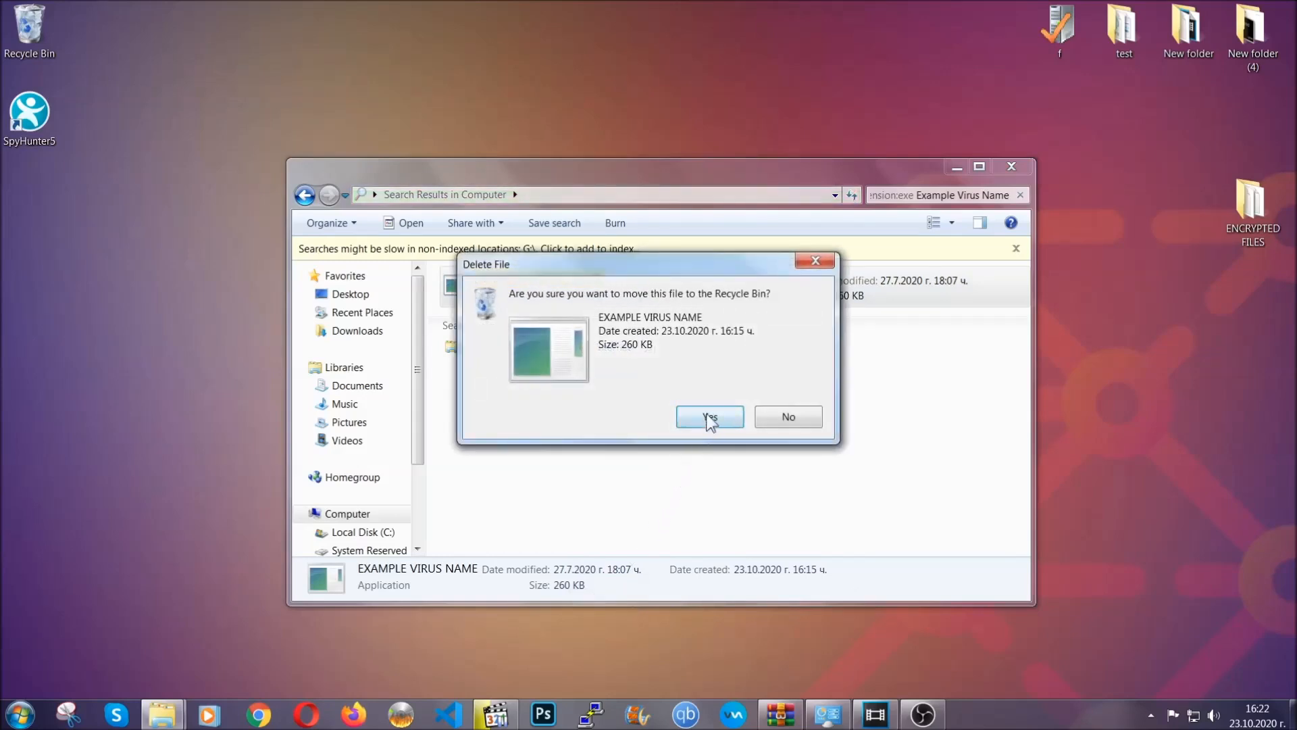
pyautogui.click(710, 417)
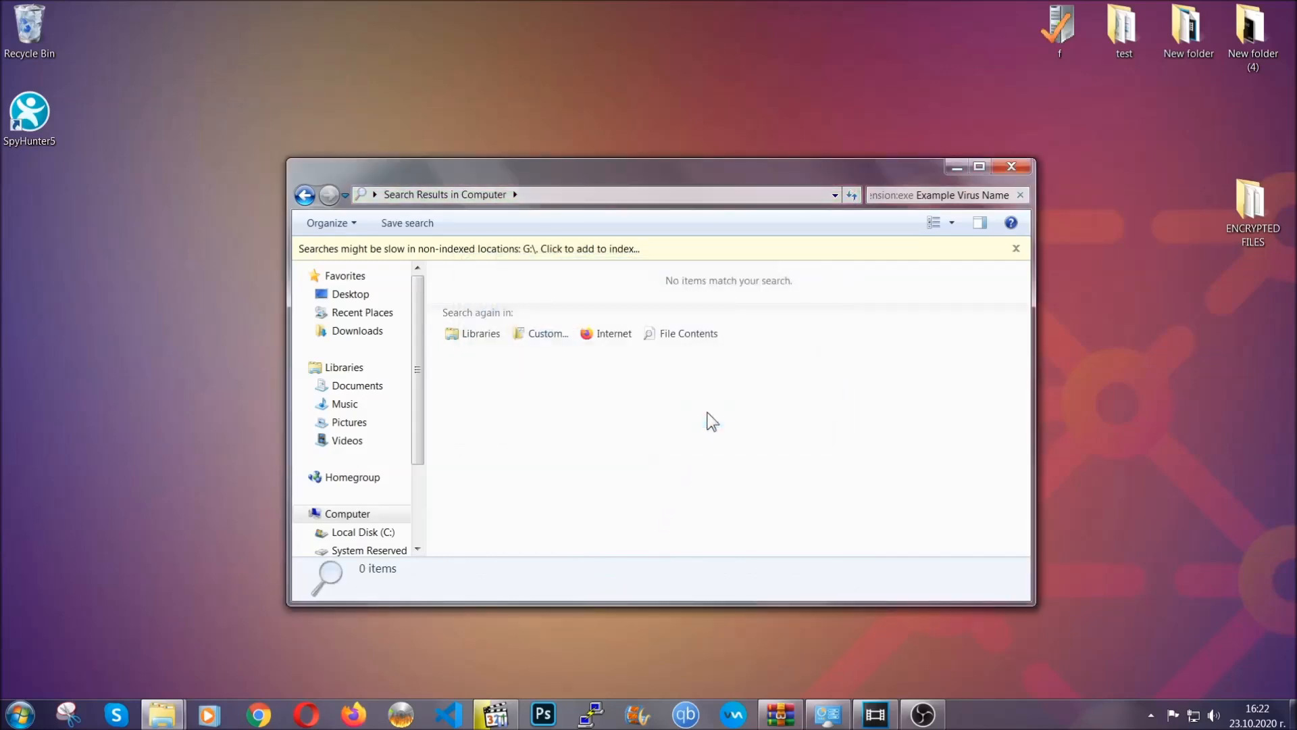
pyautogui.click(1012, 168)
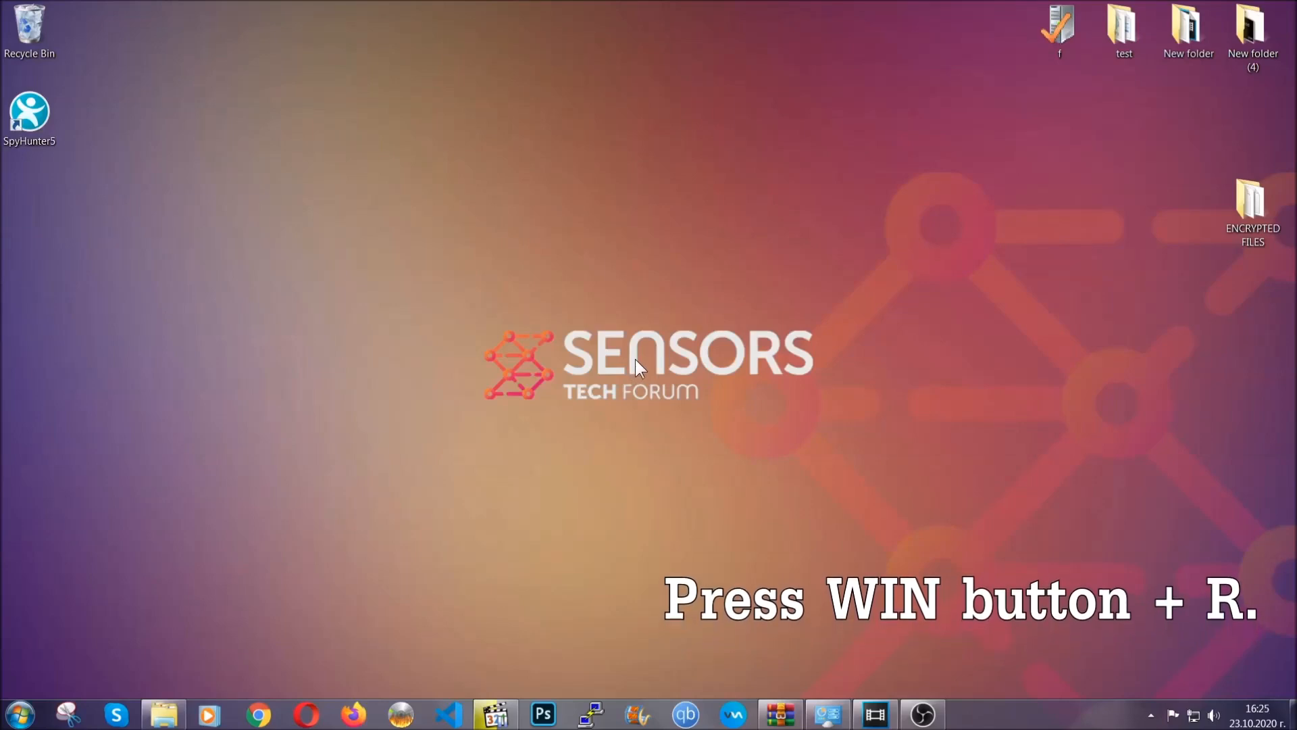
# Step: Launch the Registry Editor by running the REGEDIT command
pyautogui.press('super+r')
pyautogui.click(135, 612)
pyautogui.doubleClick(136, 611)
pyautogui.write('REGEDIT')
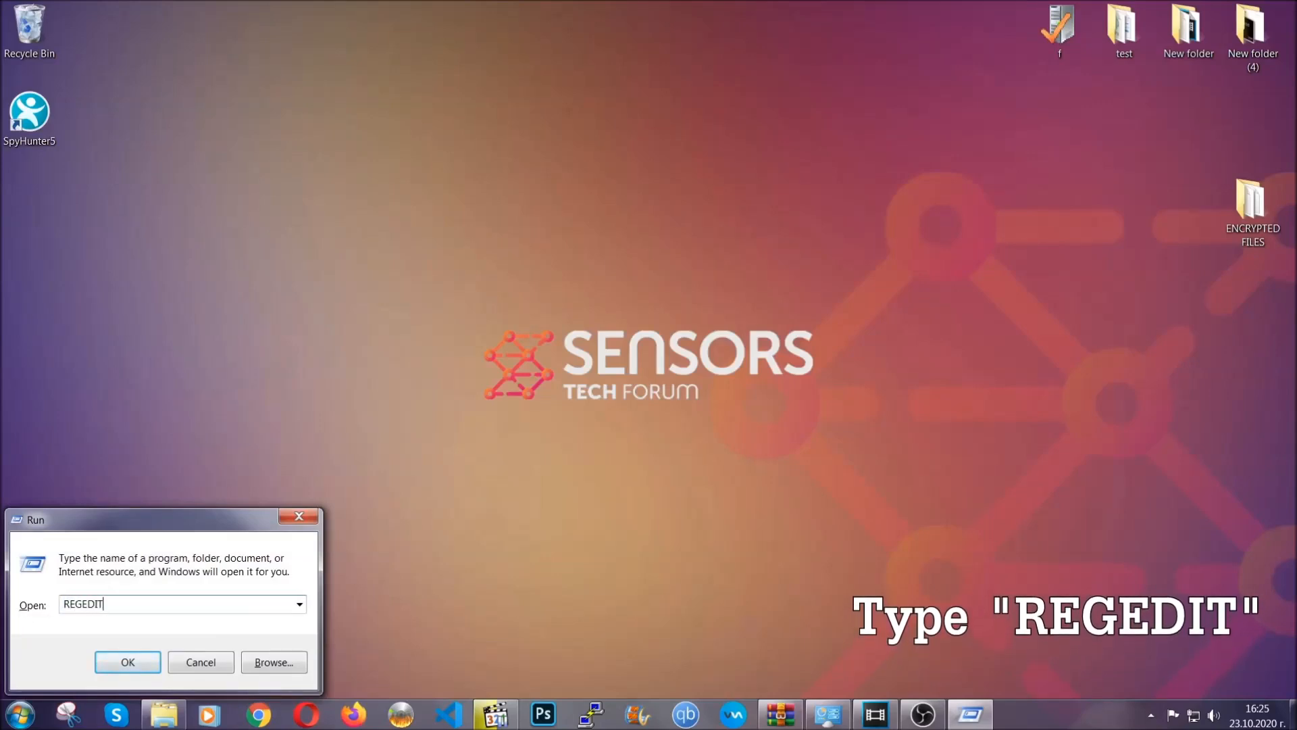
pyautogui.click(112, 658)
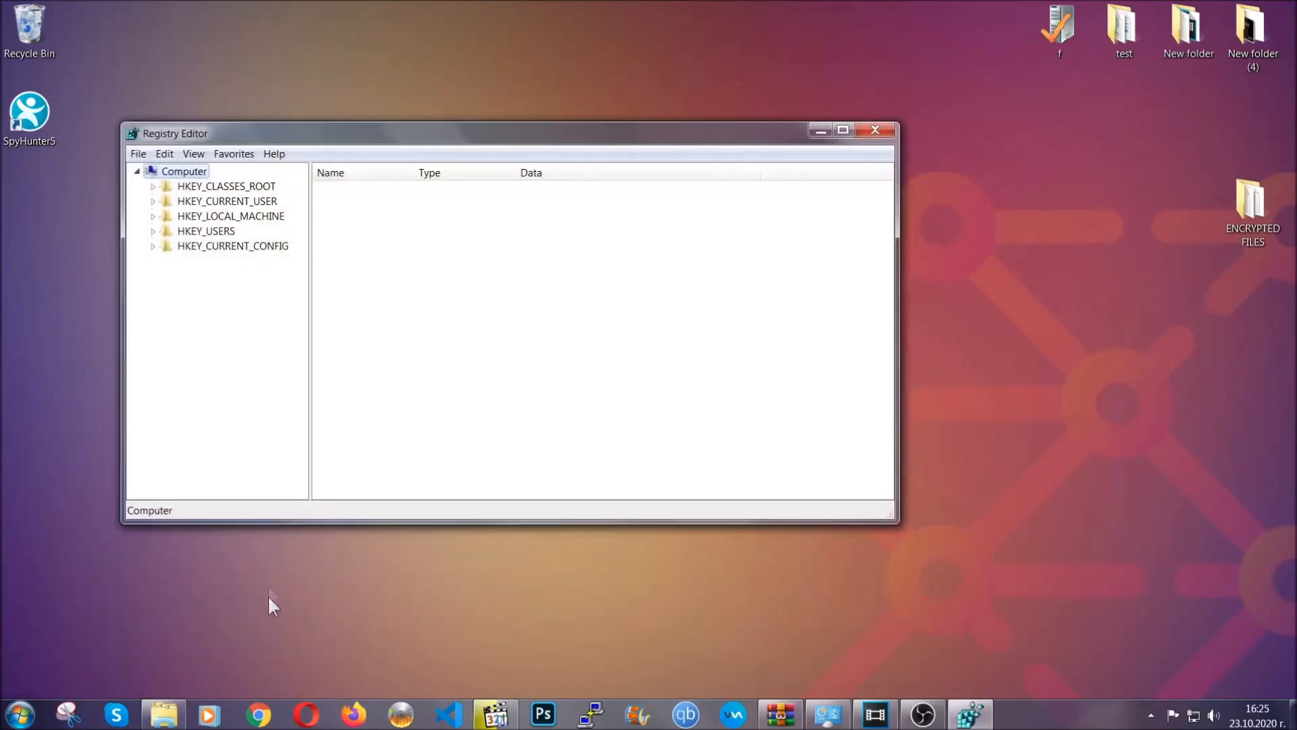
# Step: Export the entire registry to the Desktop as a registration file named BACKUP
pyautogui.click(139, 154)
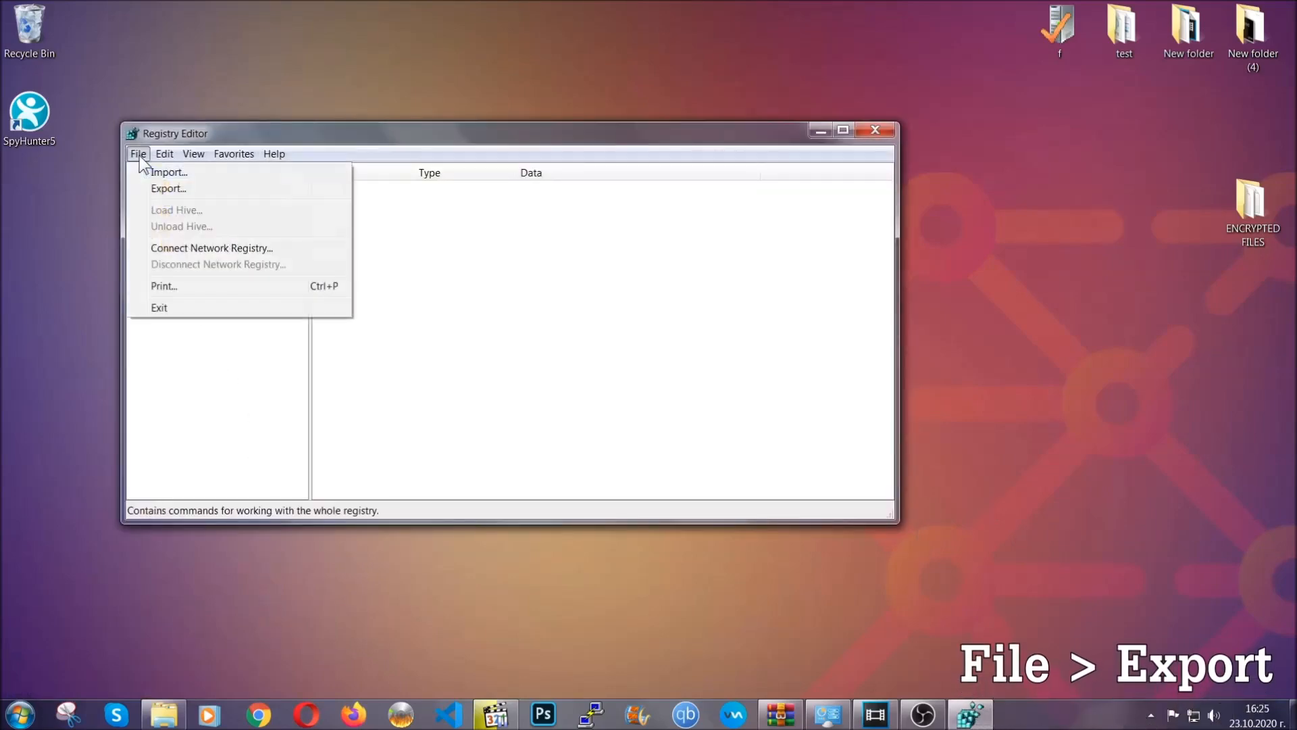
pyautogui.click(169, 187)
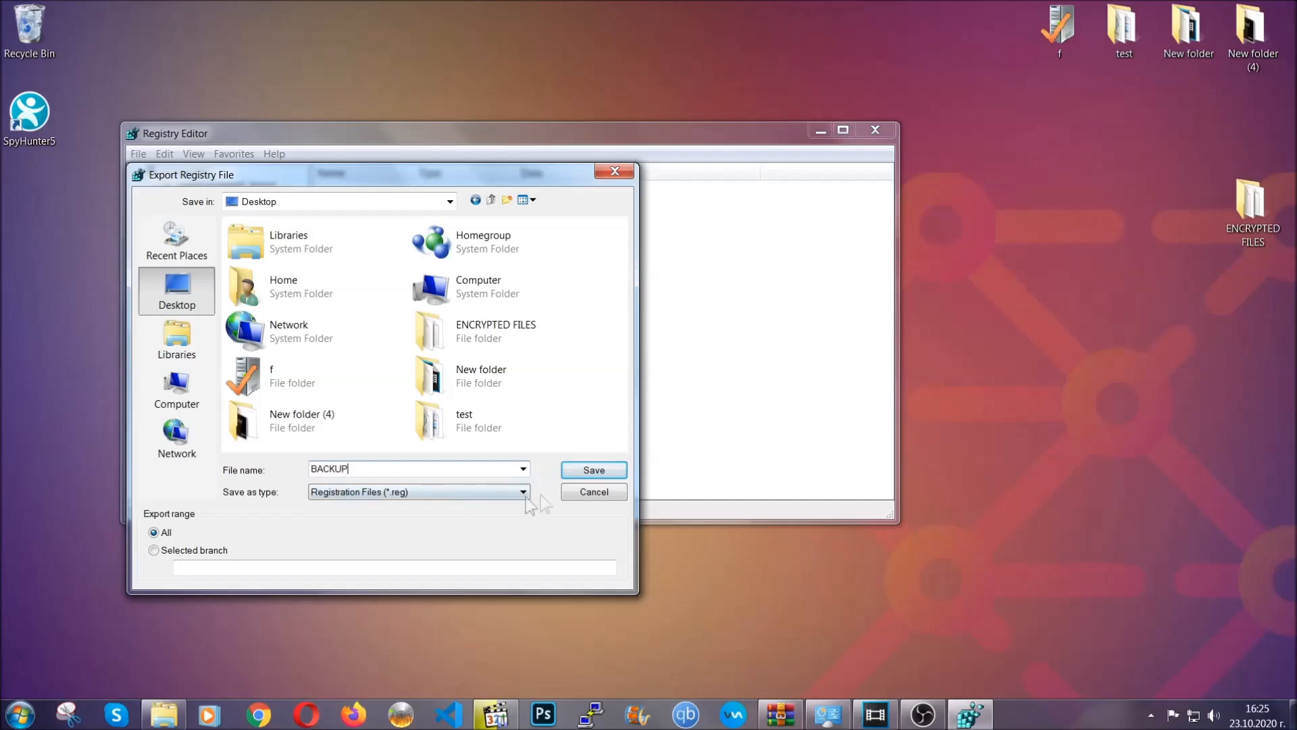
pyautogui.click(585, 473)
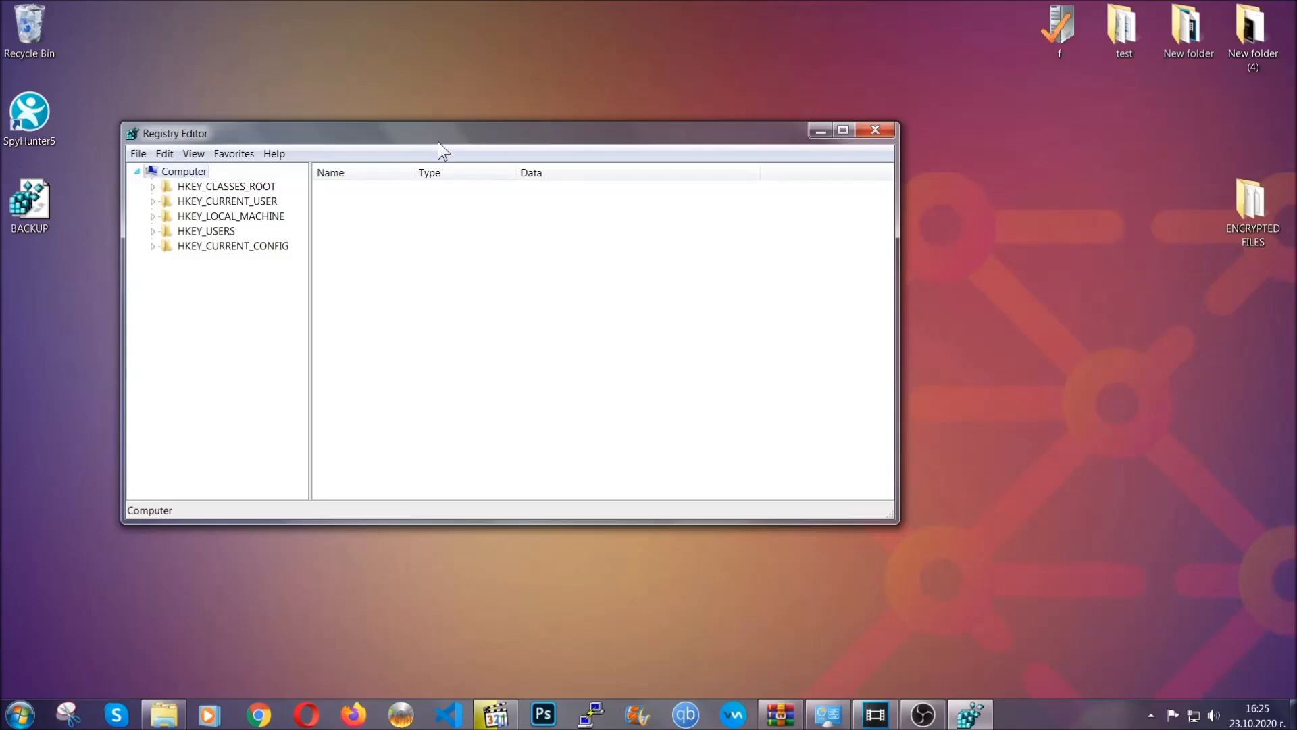
pyautogui.moveTo(438, 140); pyautogui.dragTo(566, 183)
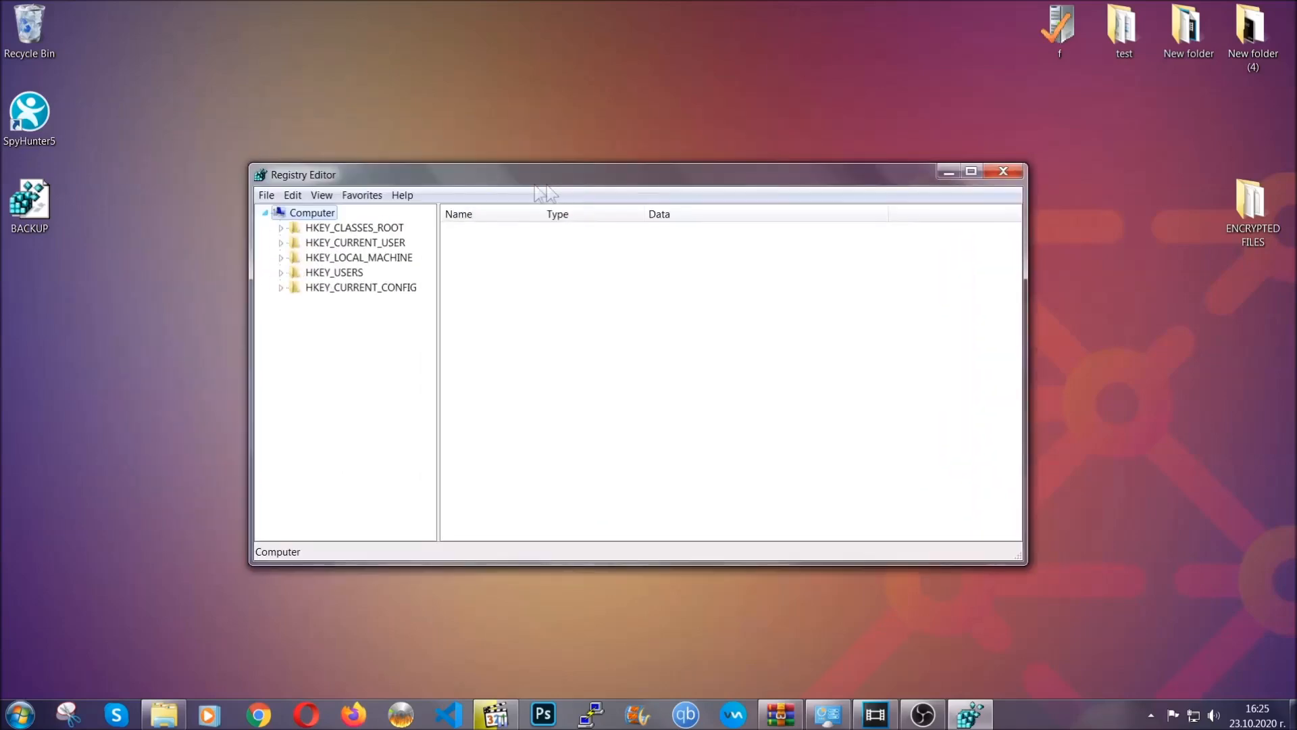
pyautogui.click(266, 194)
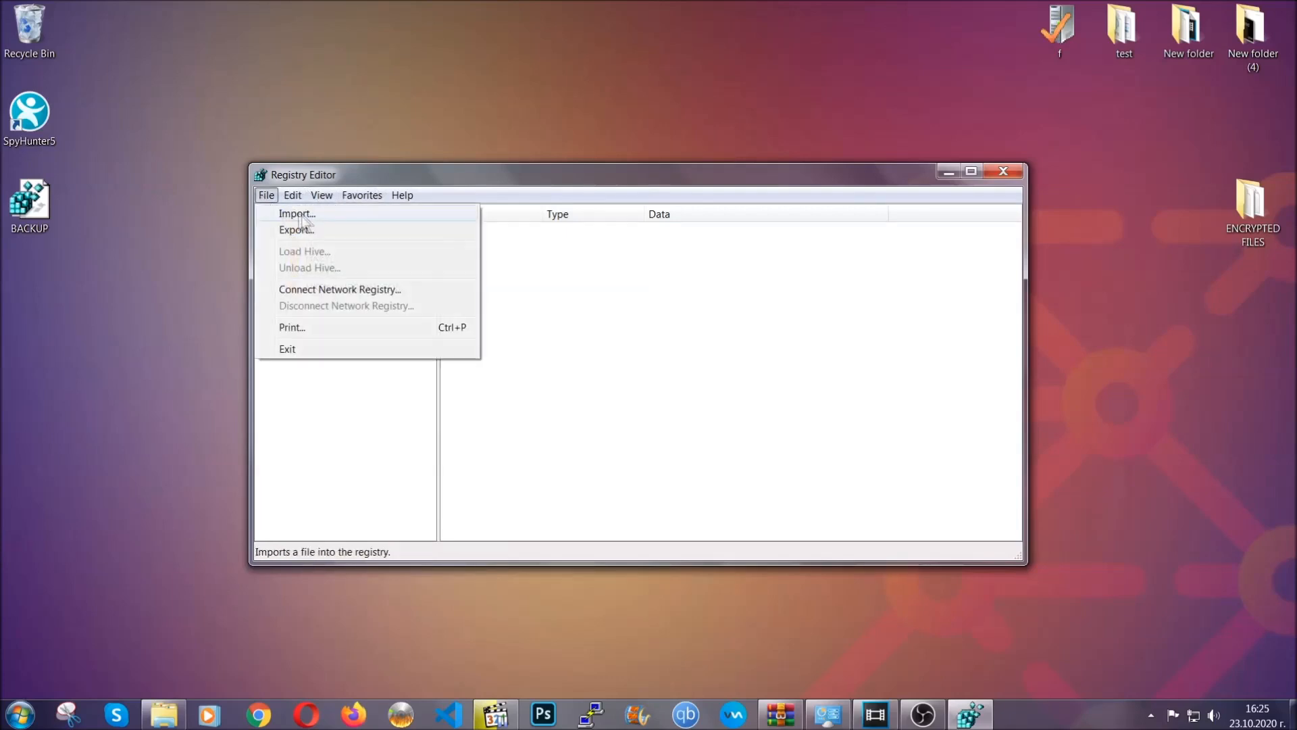
pyautogui.click(267, 195)
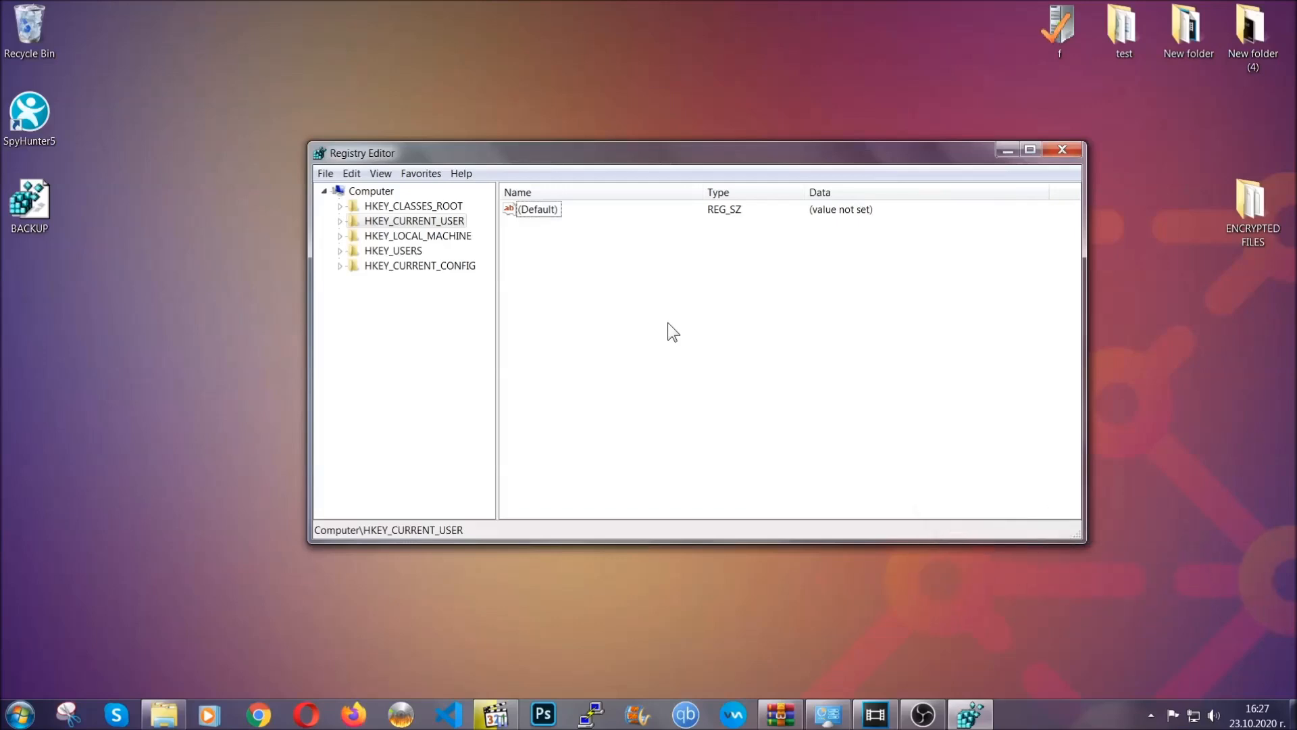
# Step: Search the registry keys from HKEY_CURRENT_USER for "RunOnce", looking at key names only
pyautogui.hotkey('ctrl', 'f')
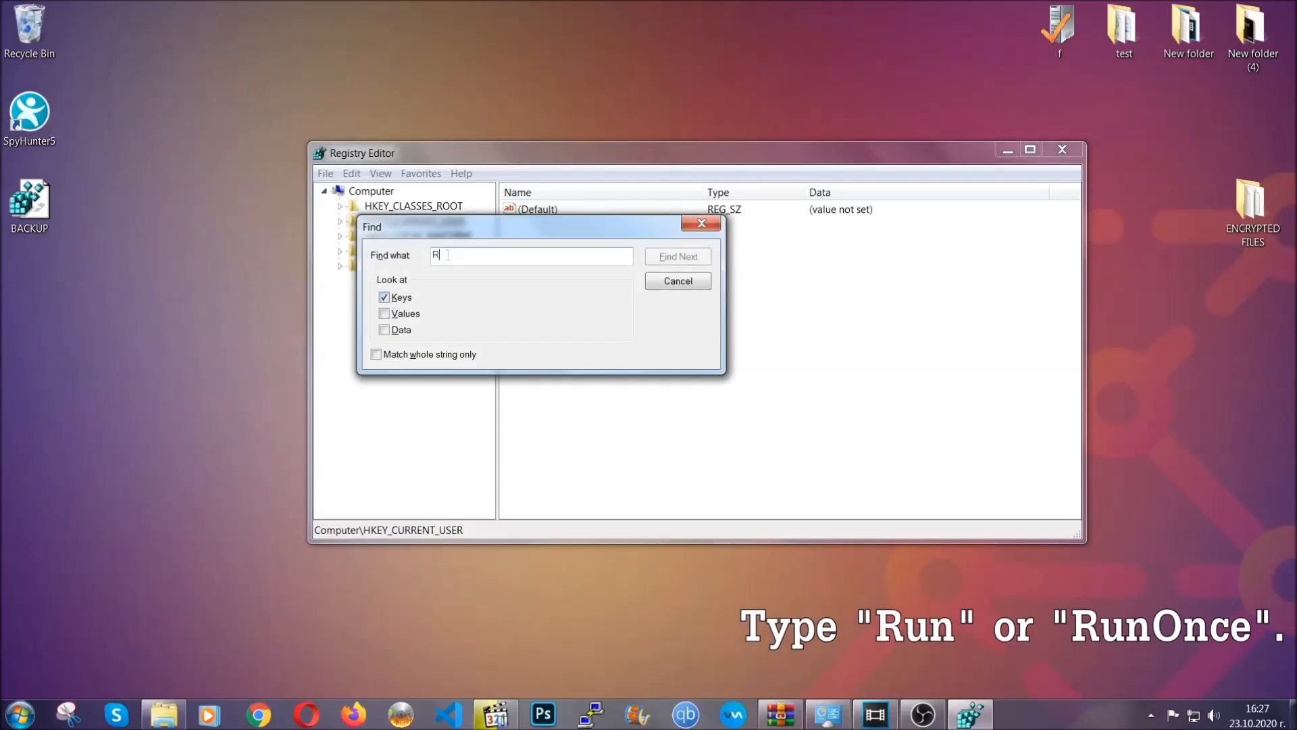
pyautogui.write('RunOnce')
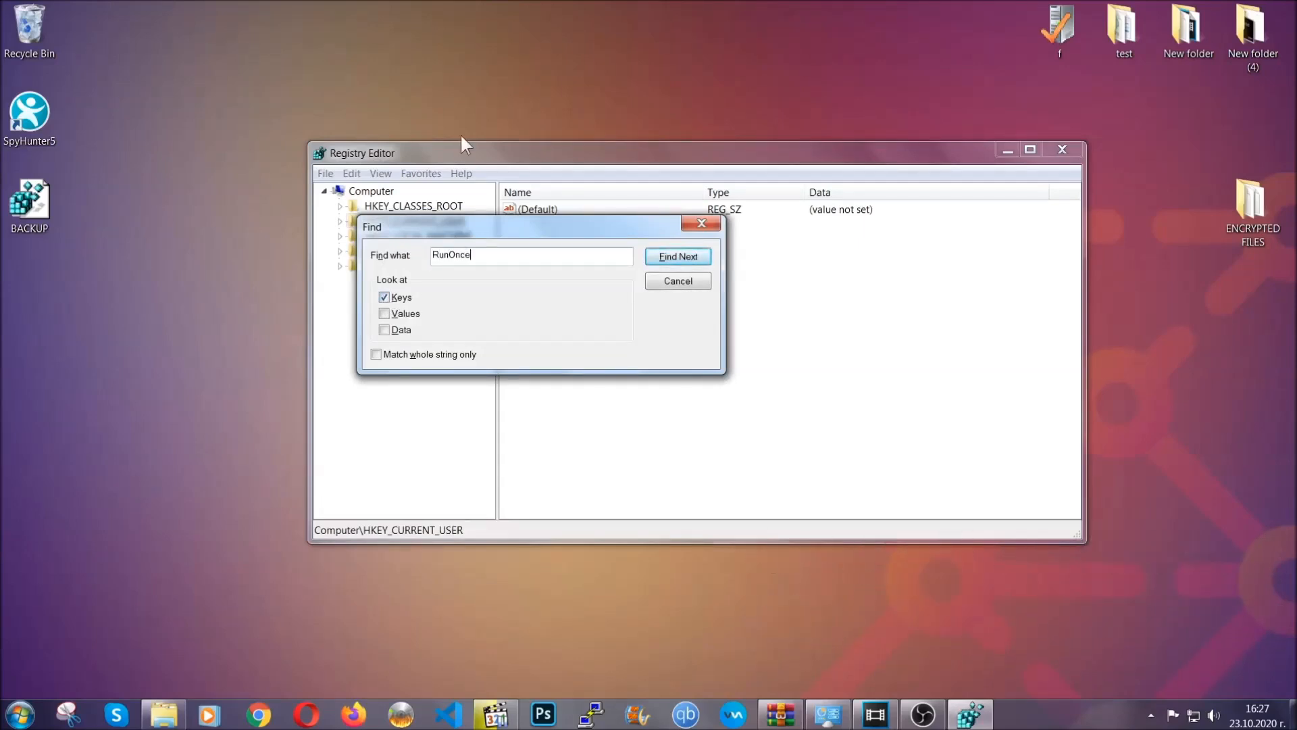
pyautogui.click(692, 259)
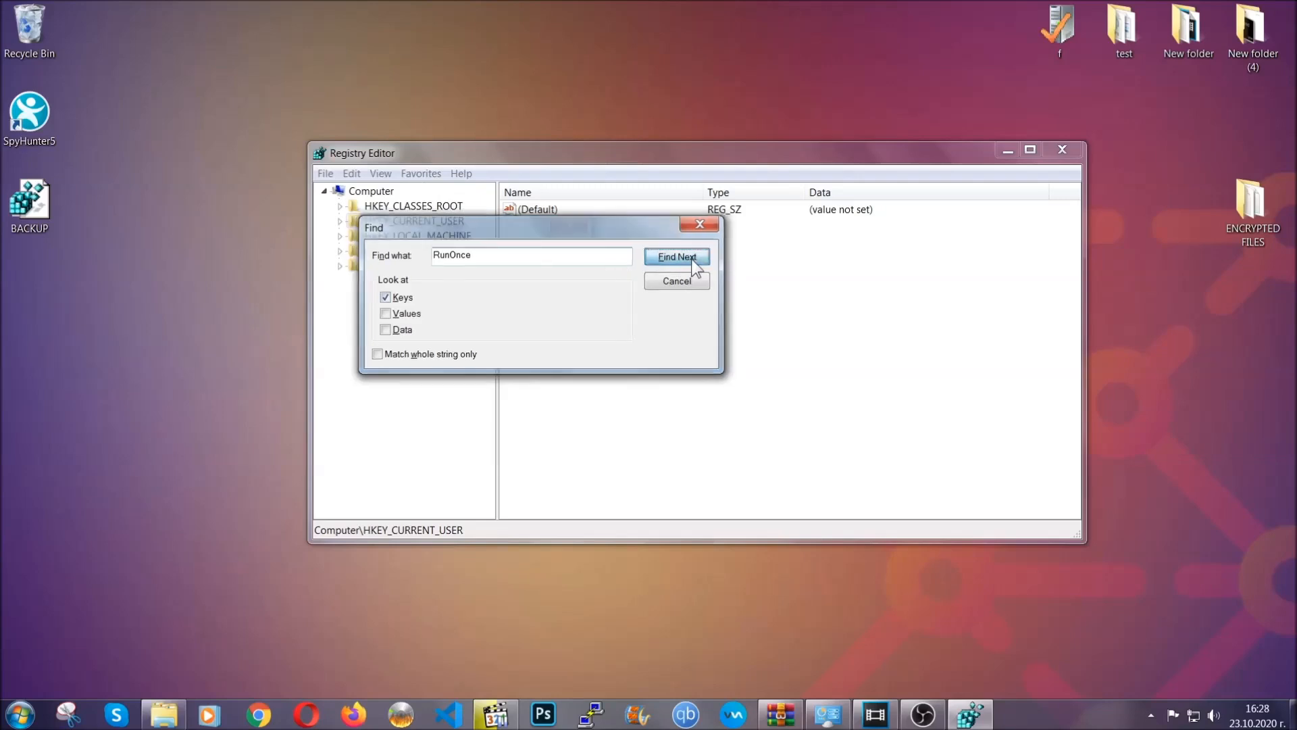
pyautogui.scroll(-3, 490, 379)
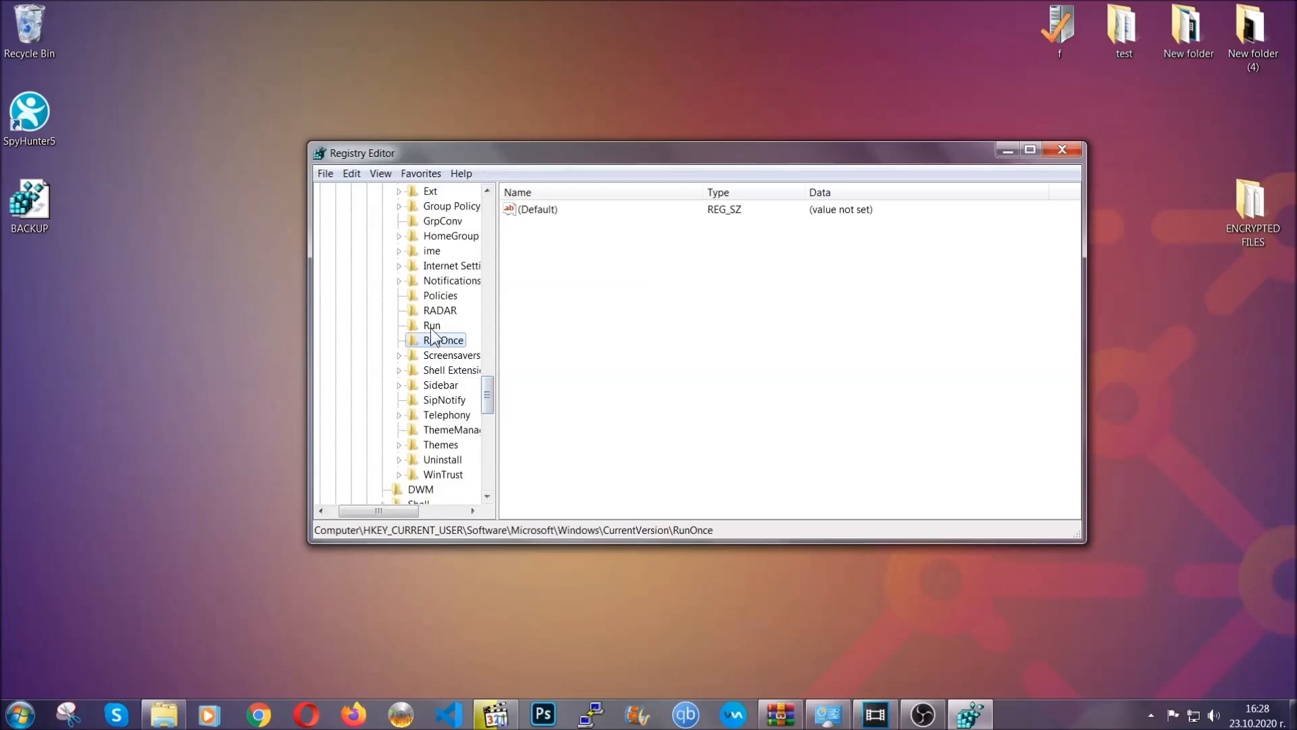
# Step: Delete the THE VIRUS value from the Run key under CurrentVersion
pyautogui.click(432, 326)
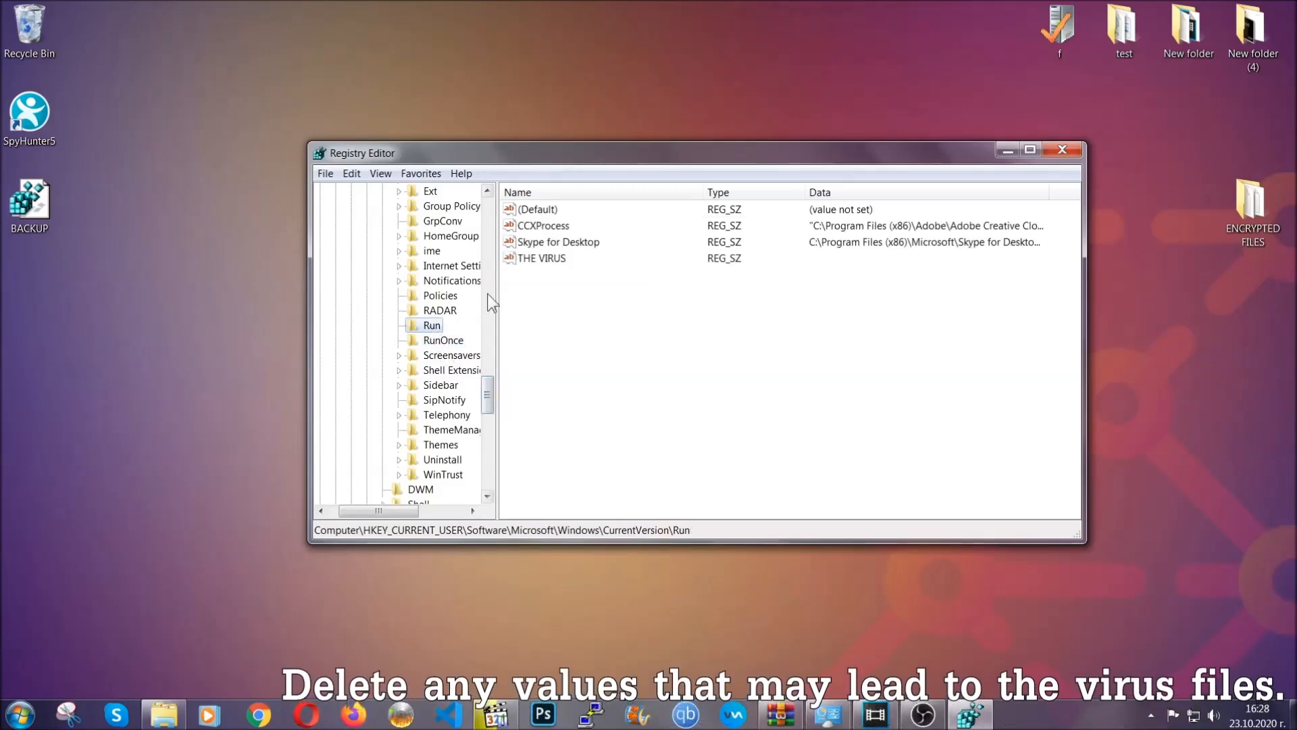
pyautogui.rightClick(533, 261)
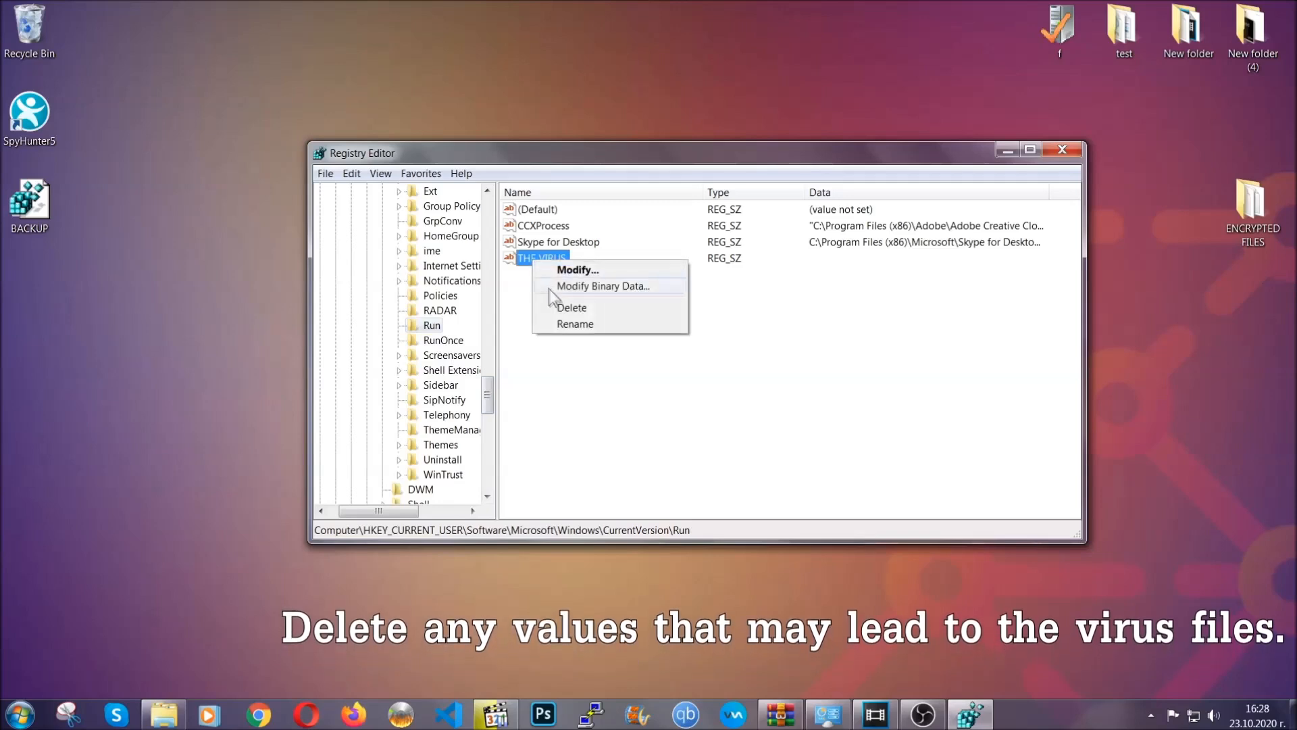
pyautogui.click(562, 307)
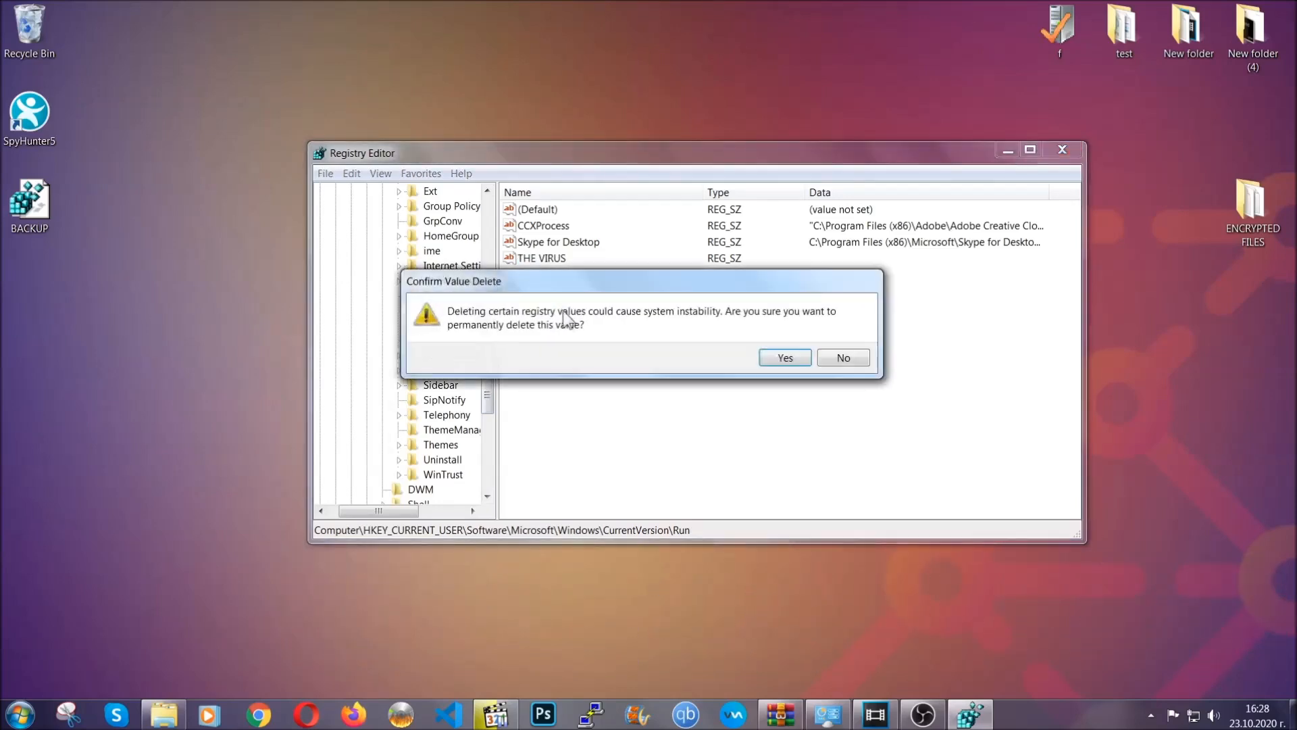